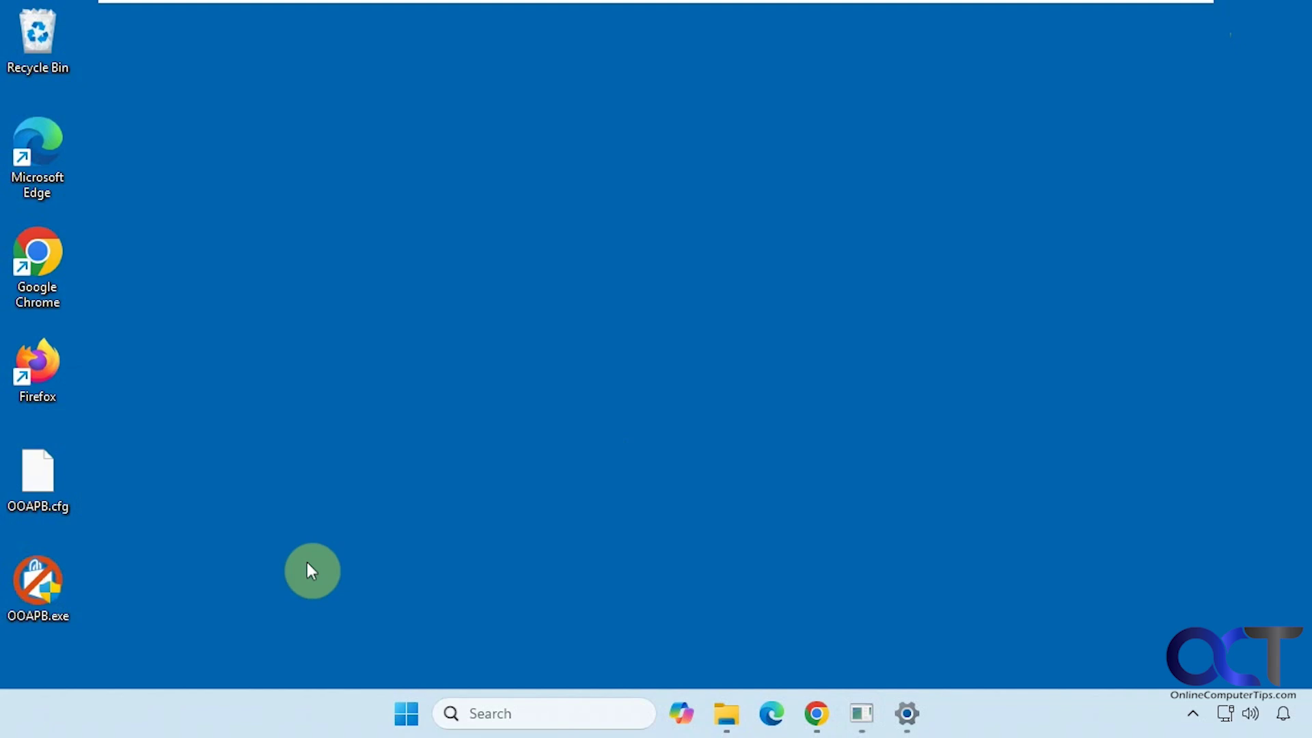
Step: Launch O&O AppBuster and add system and framework apps to the list
click(861, 713)
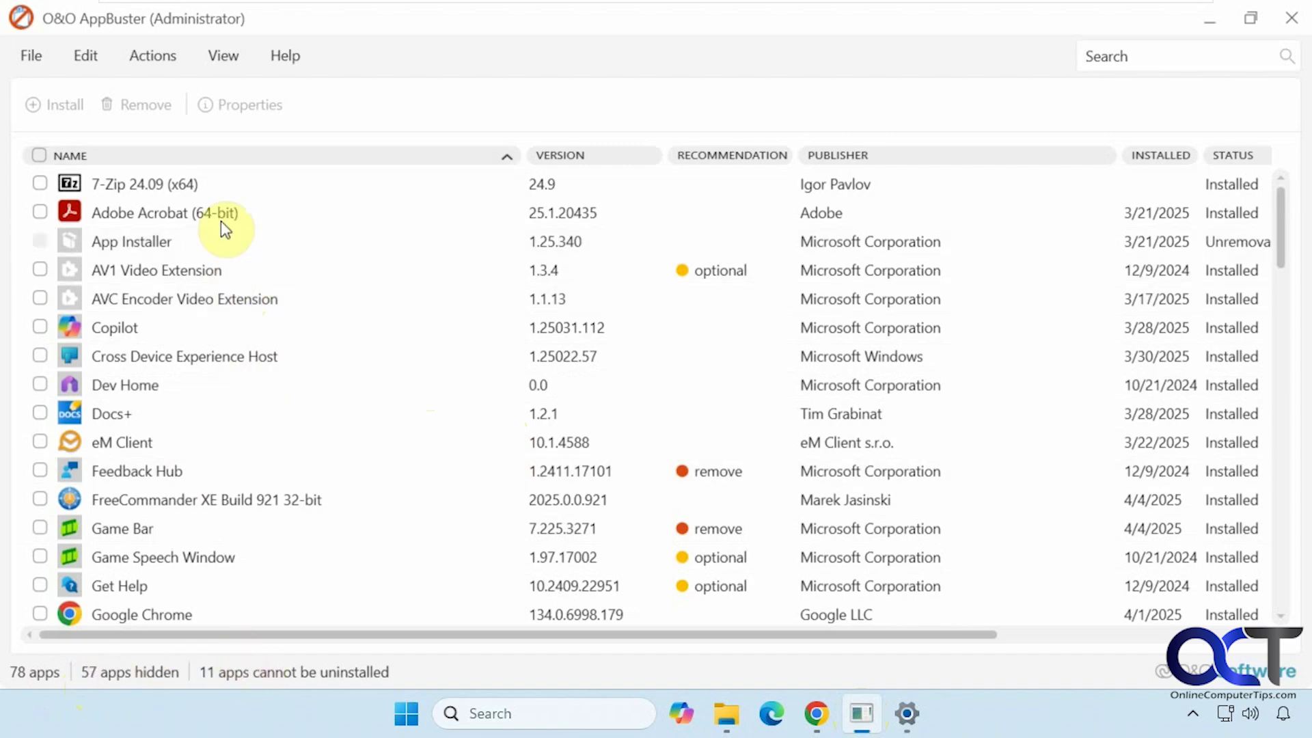
click(218, 55)
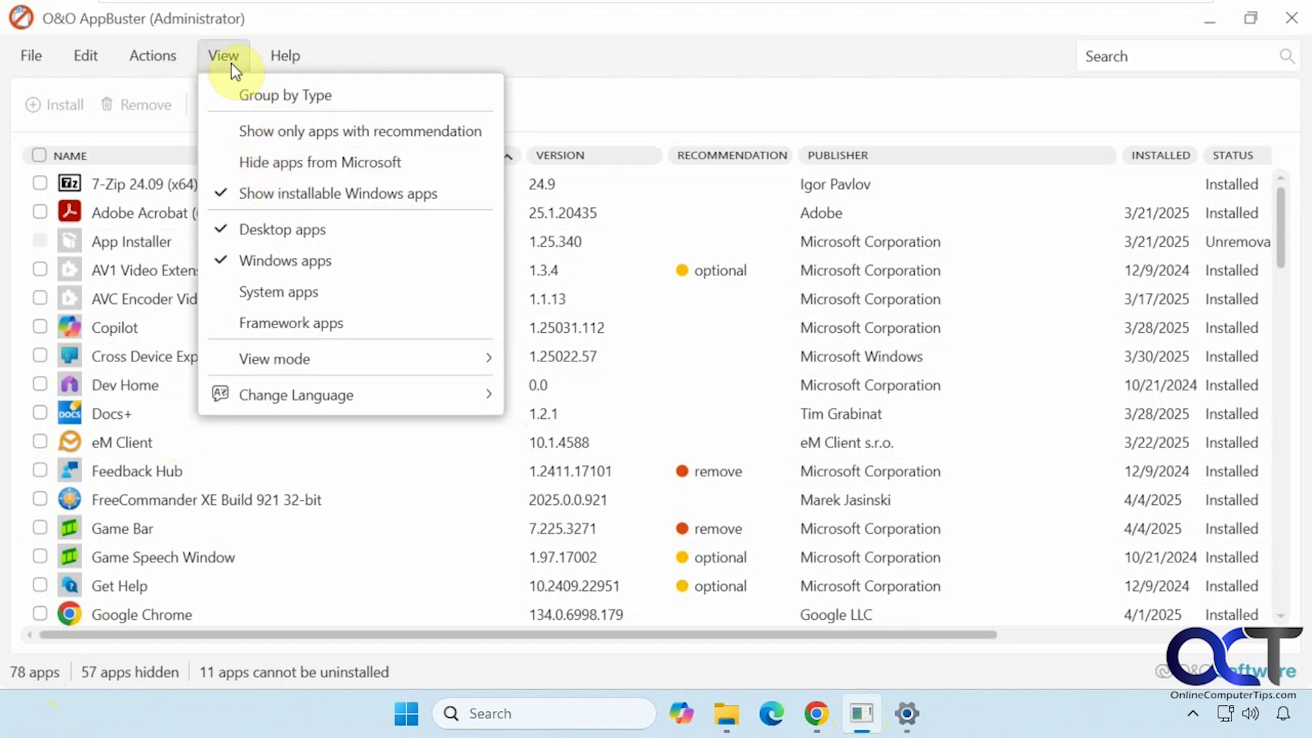
click(273, 294)
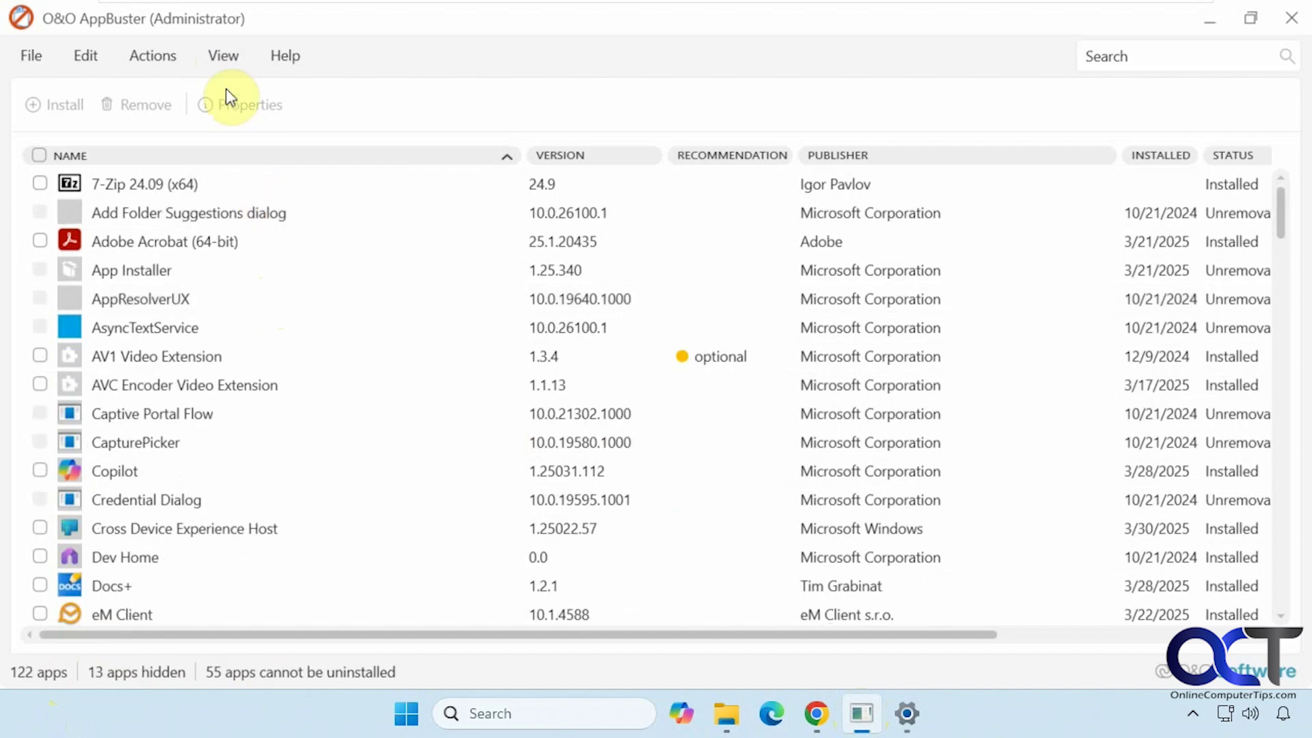
click(220, 58)
click(283, 325)
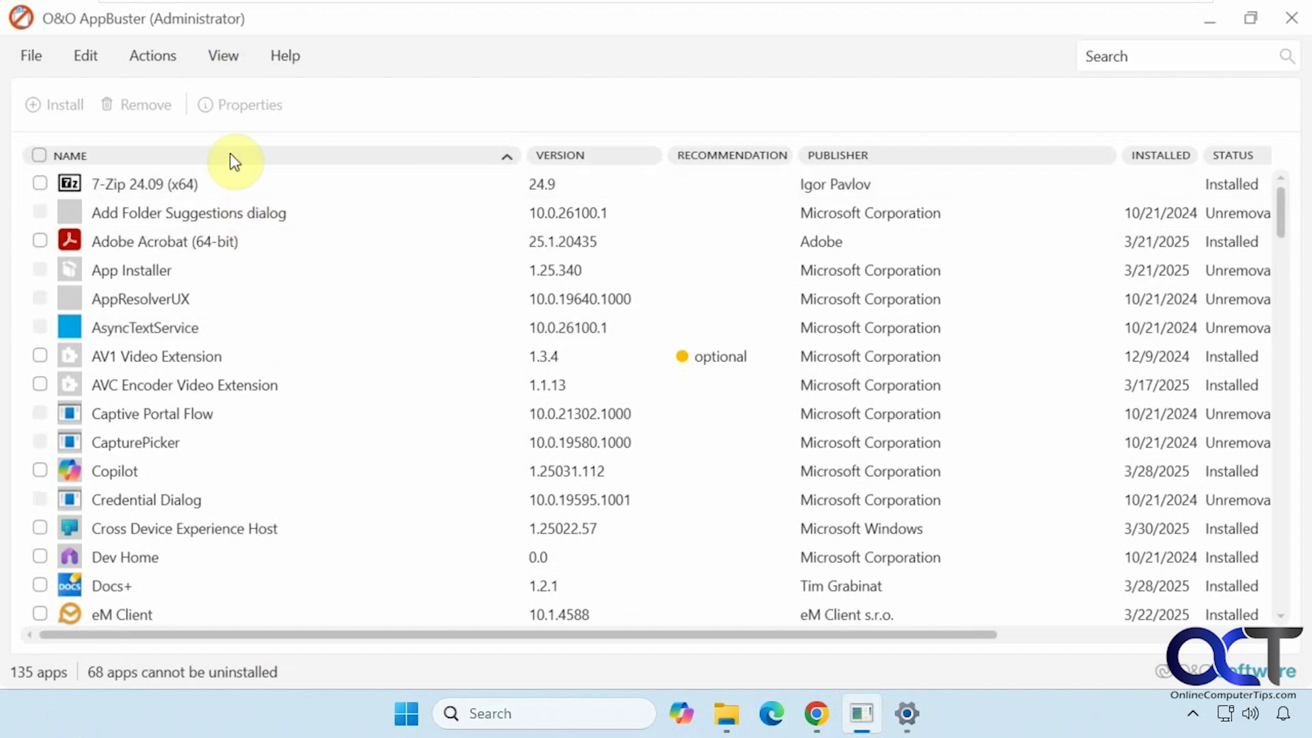
Step: Remove framework and Windows apps from the view, leaving 51 mostly system apps
click(231, 62)
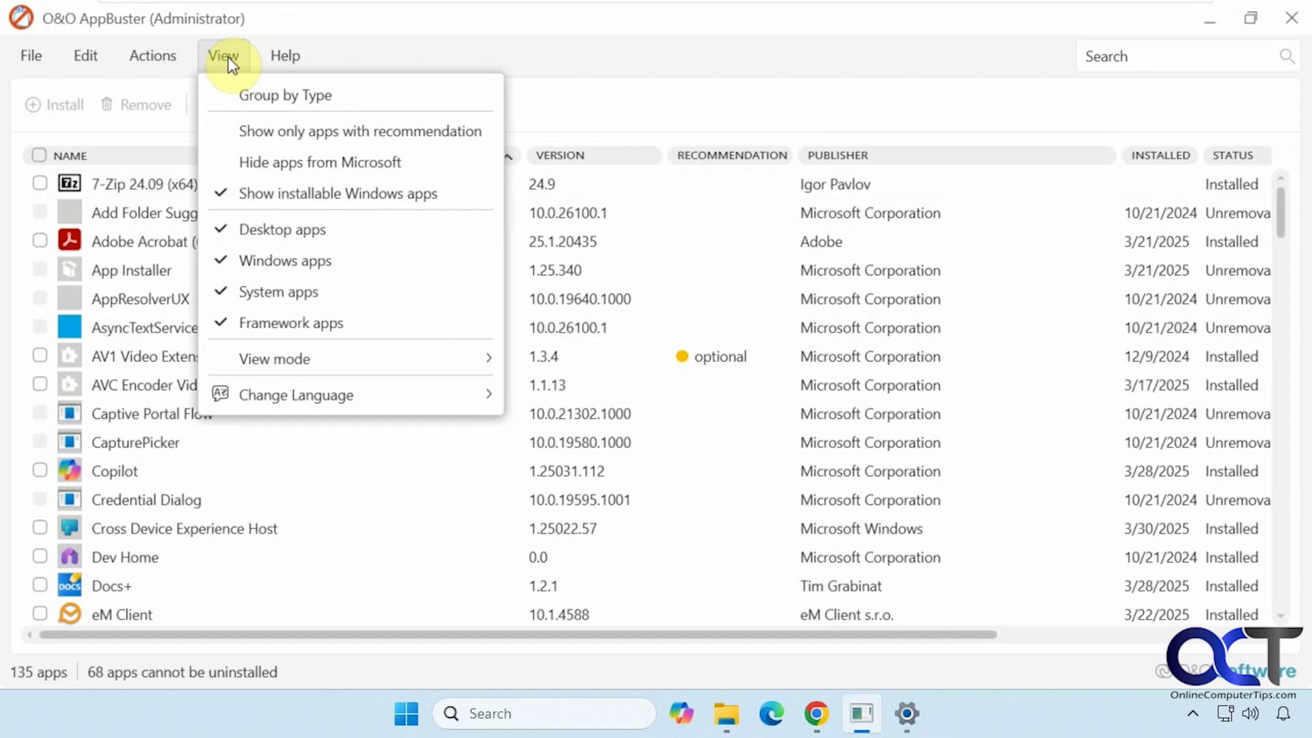
click(273, 322)
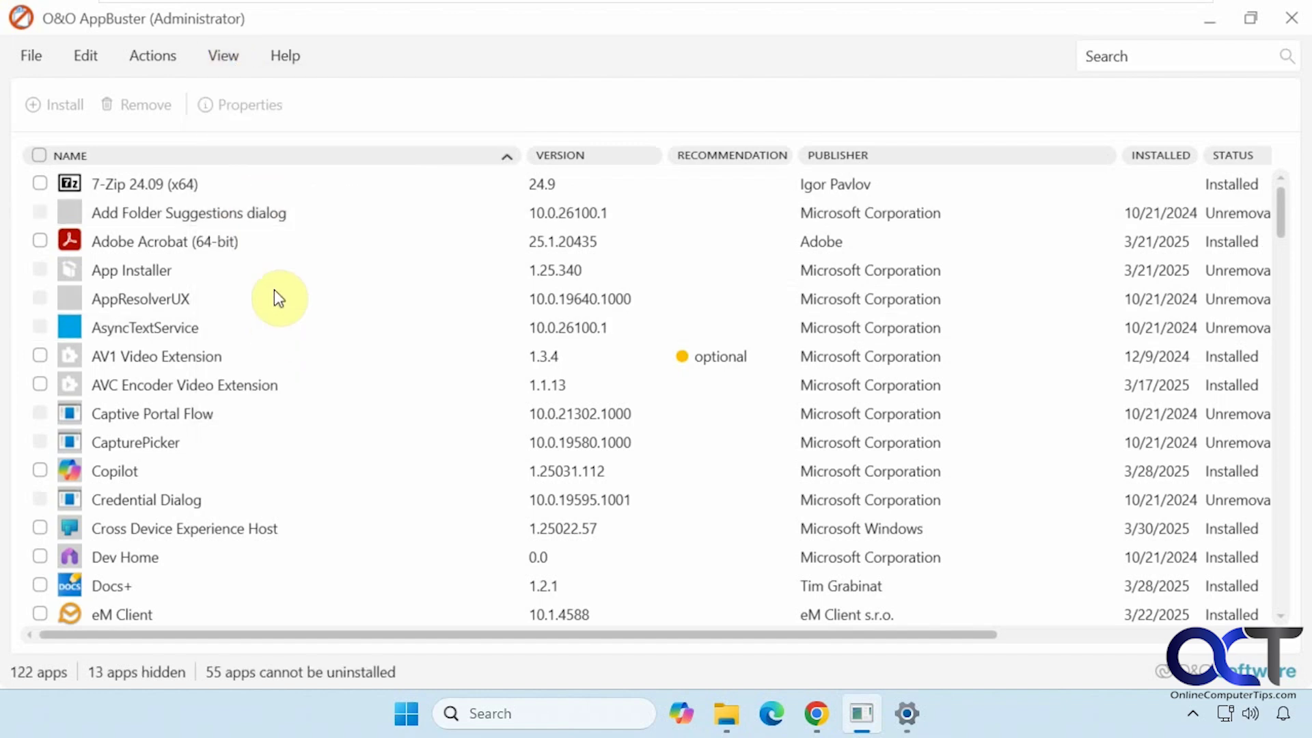
click(223, 59)
click(273, 260)
click(232, 60)
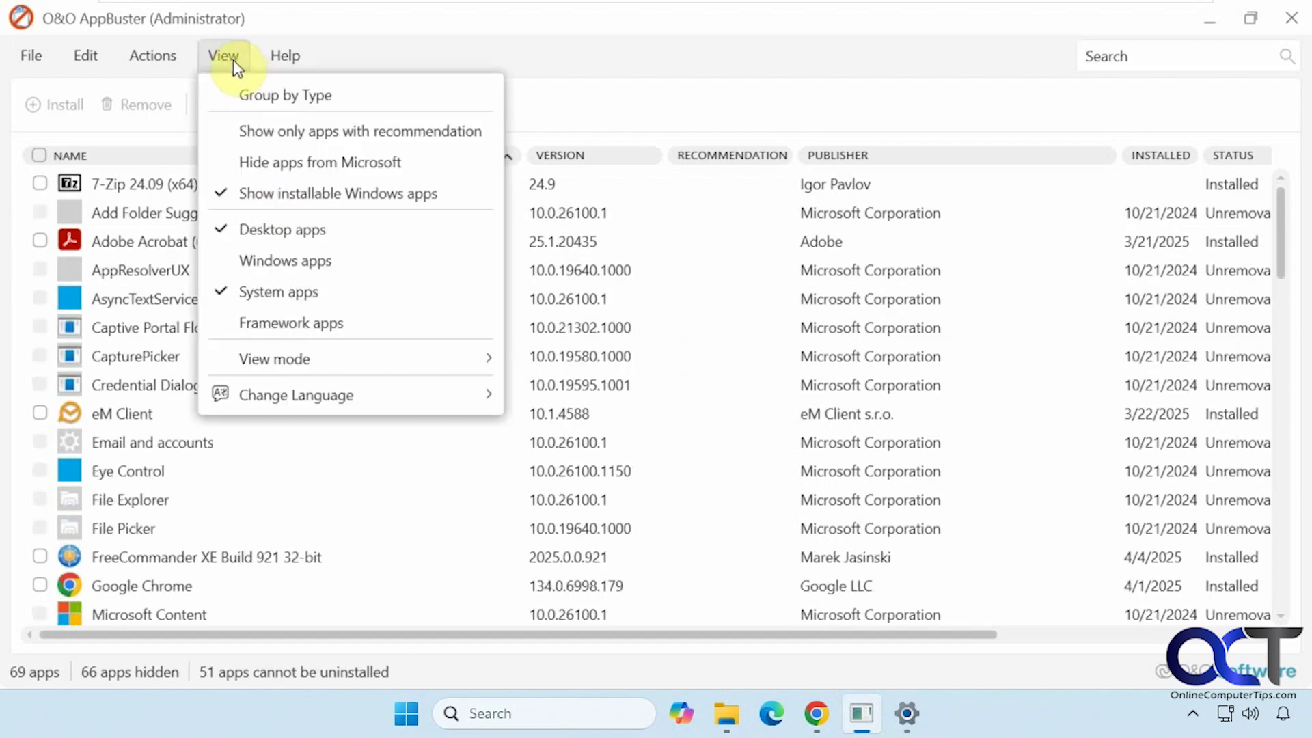
Step: Hide desktop apps so only system apps remain, and look through the list
click(267, 229)
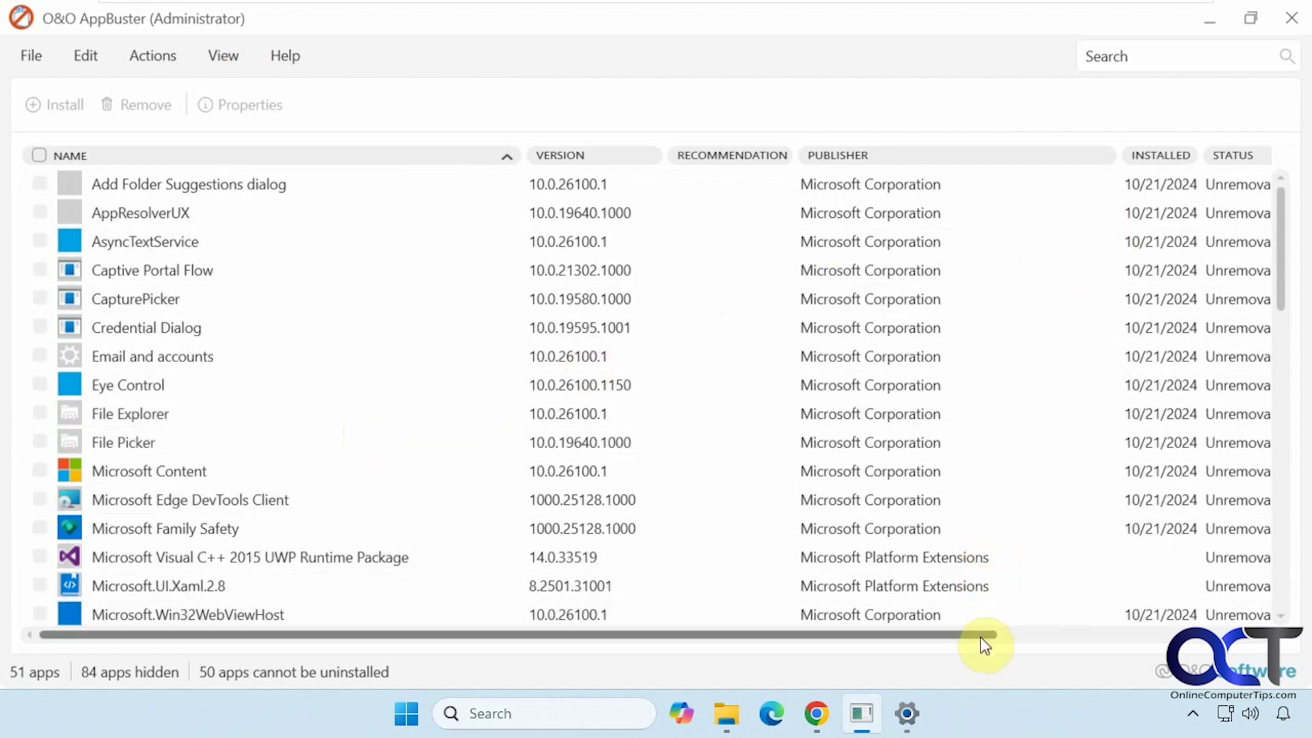
drag(970, 634, 1228, 646)
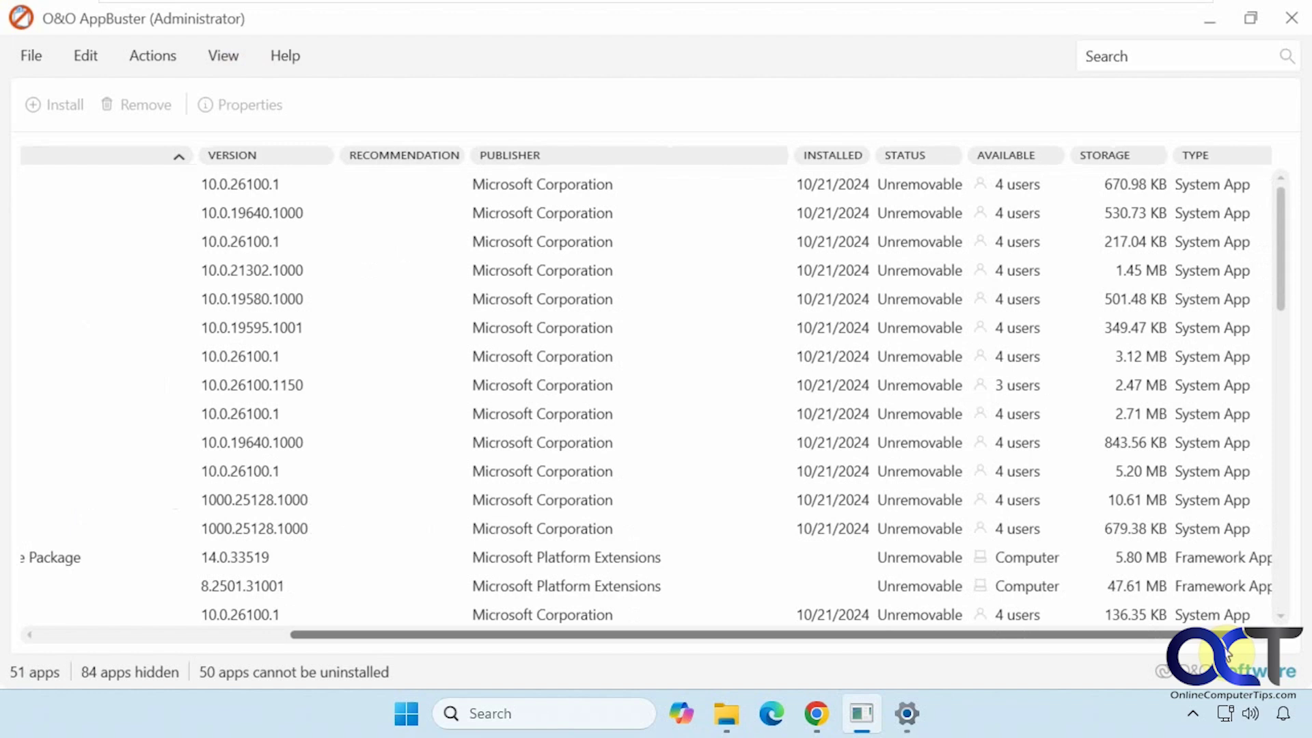
drag(1228, 653, 892, 642)
scroll(335, 437, down, 2)
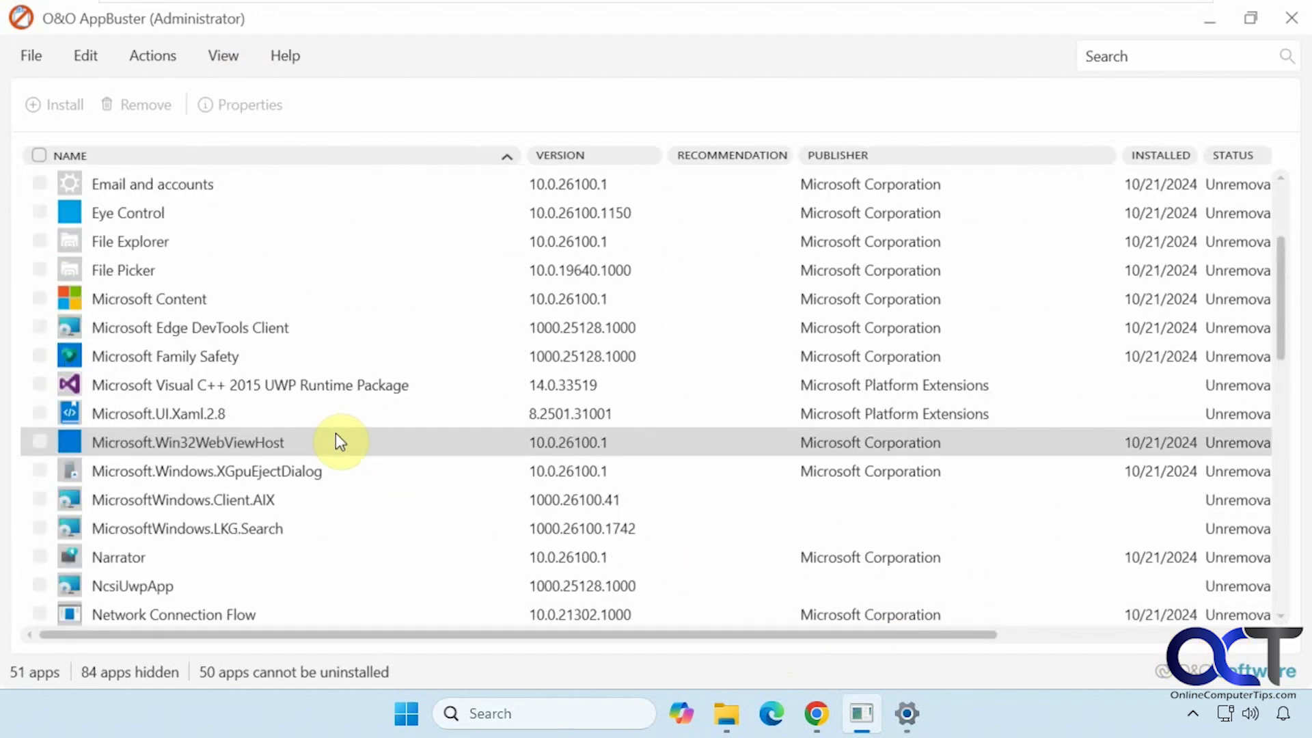
scroll(335, 432, up, 1)
Step: Show framework apps instead of system apps and select the News entry
click(223, 55)
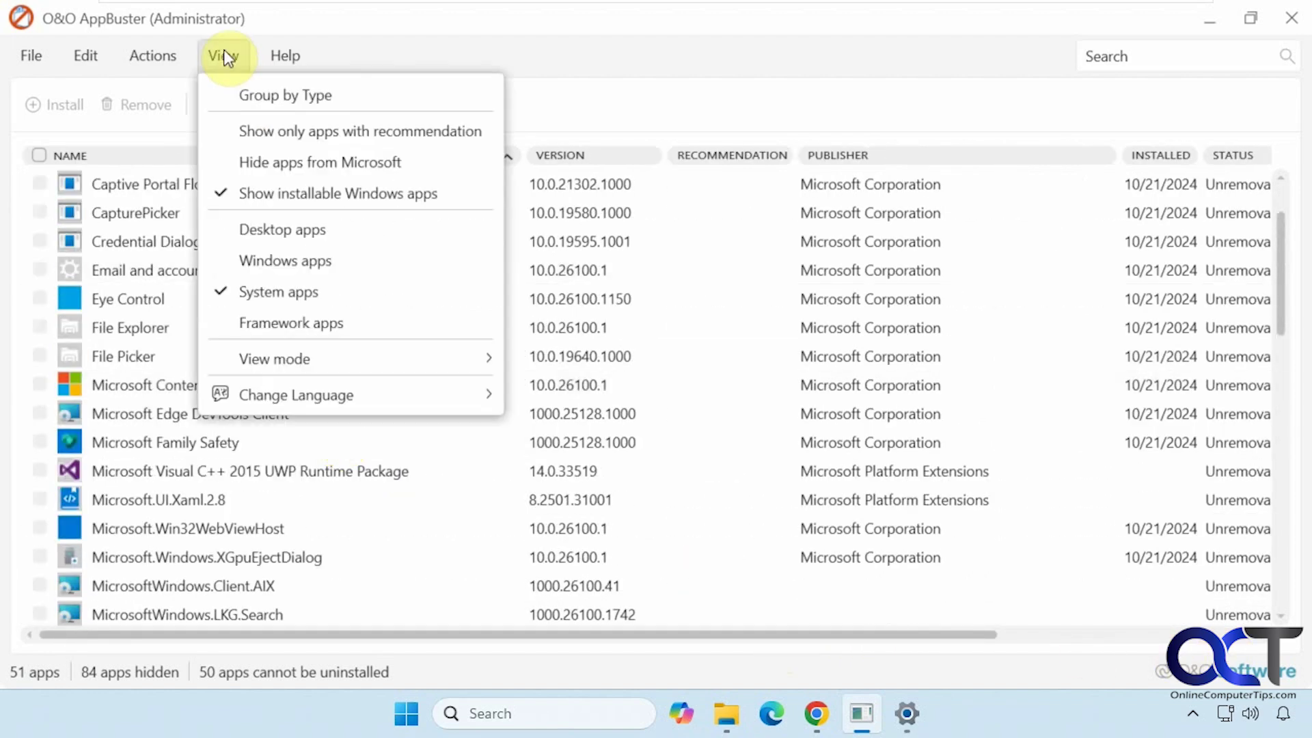
click(274, 322)
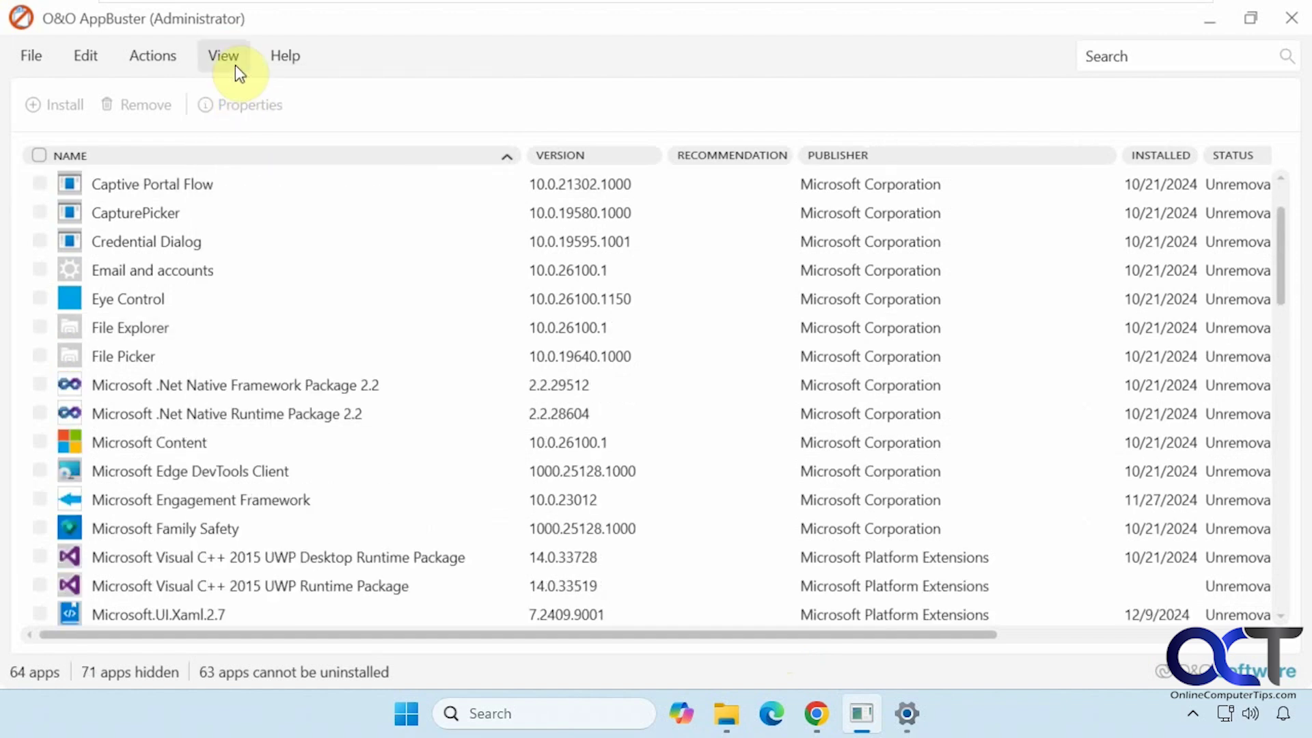
click(234, 62)
click(269, 293)
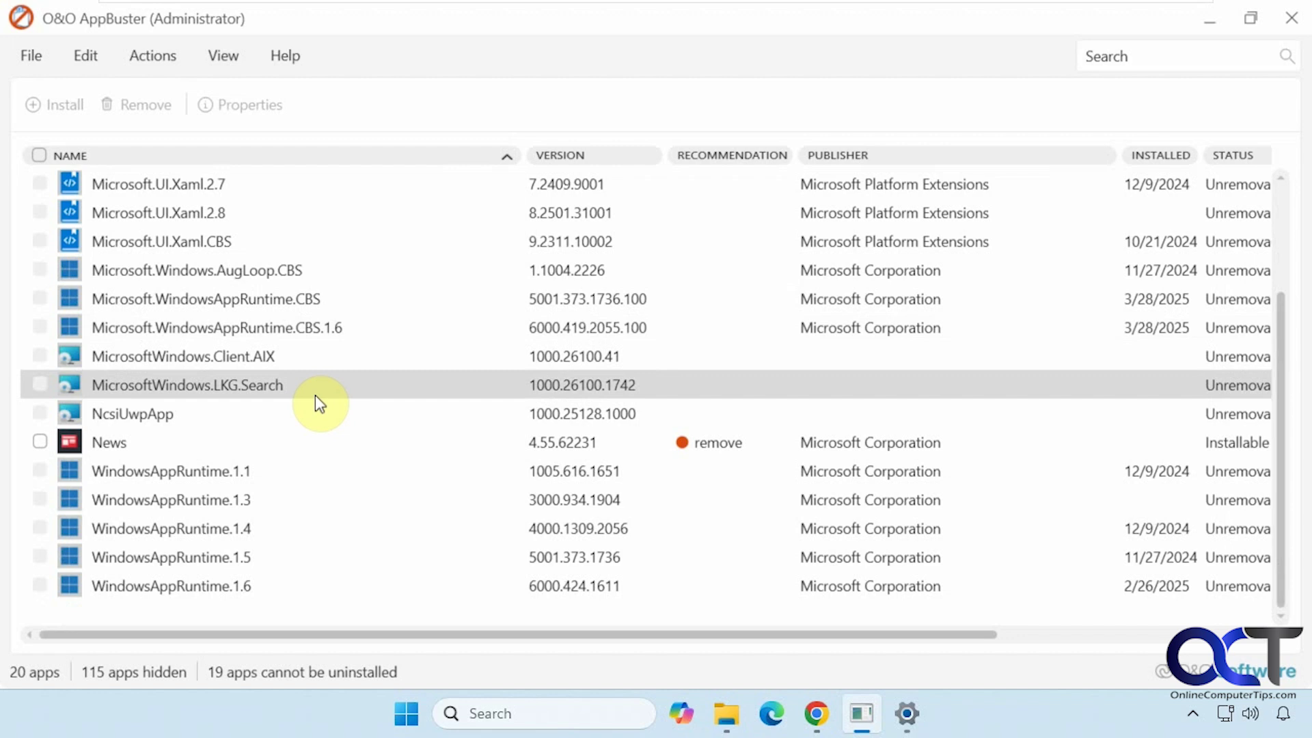
click(133, 444)
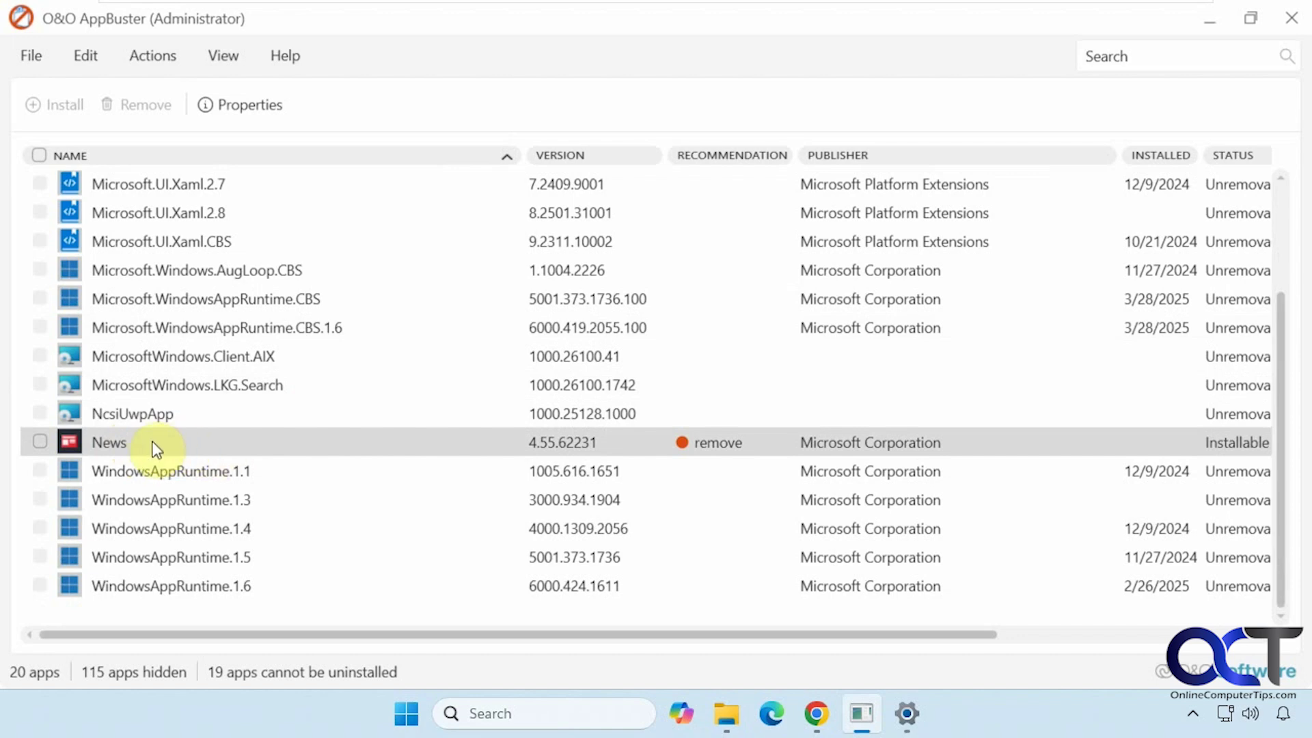
Step: Restore desktop and Windows apps only (78 listed) and compare with Windows' Installed apps page
click(227, 57)
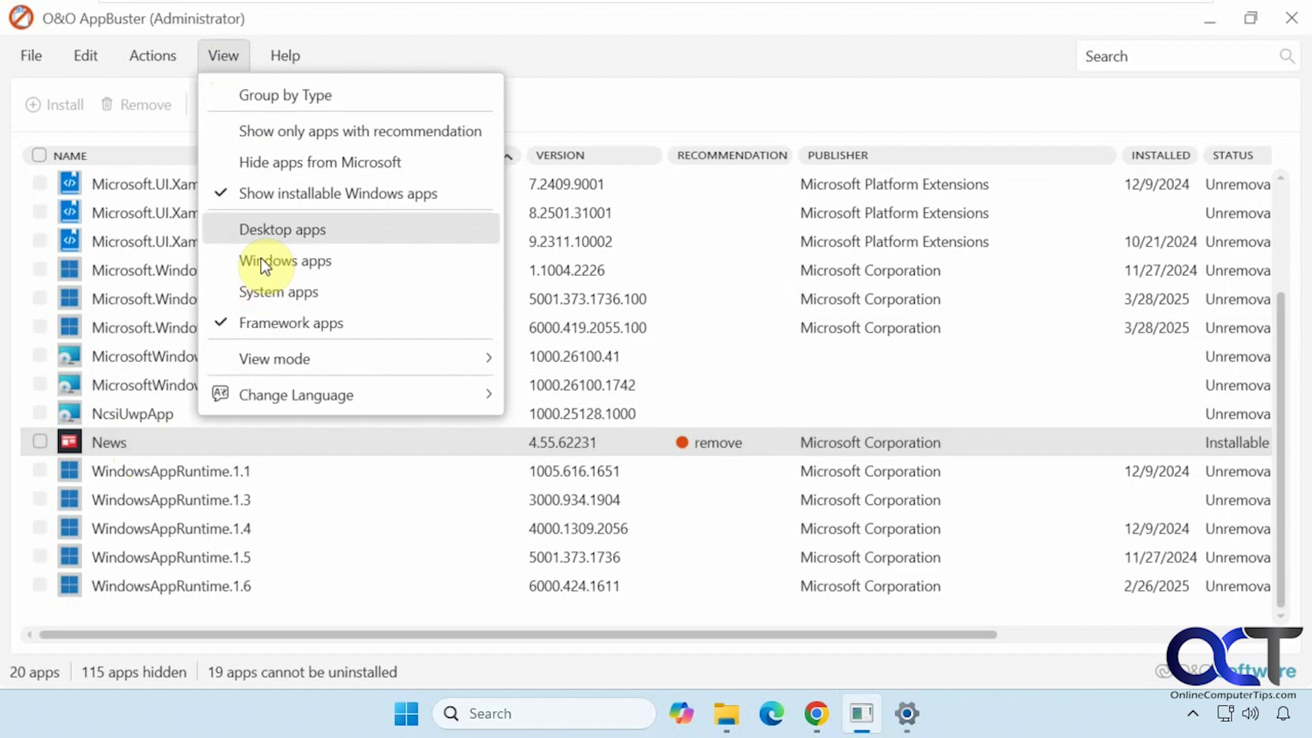
click(261, 228)
click(224, 51)
click(258, 254)
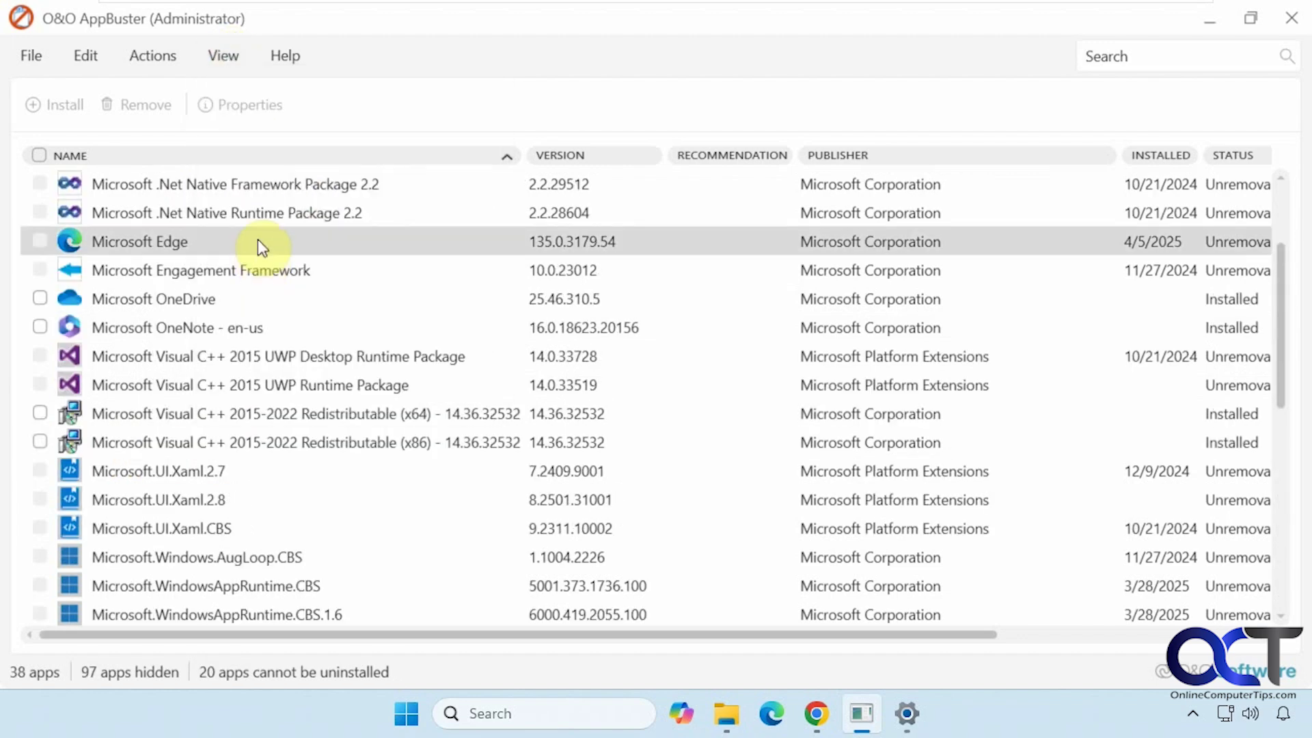
click(228, 58)
click(254, 322)
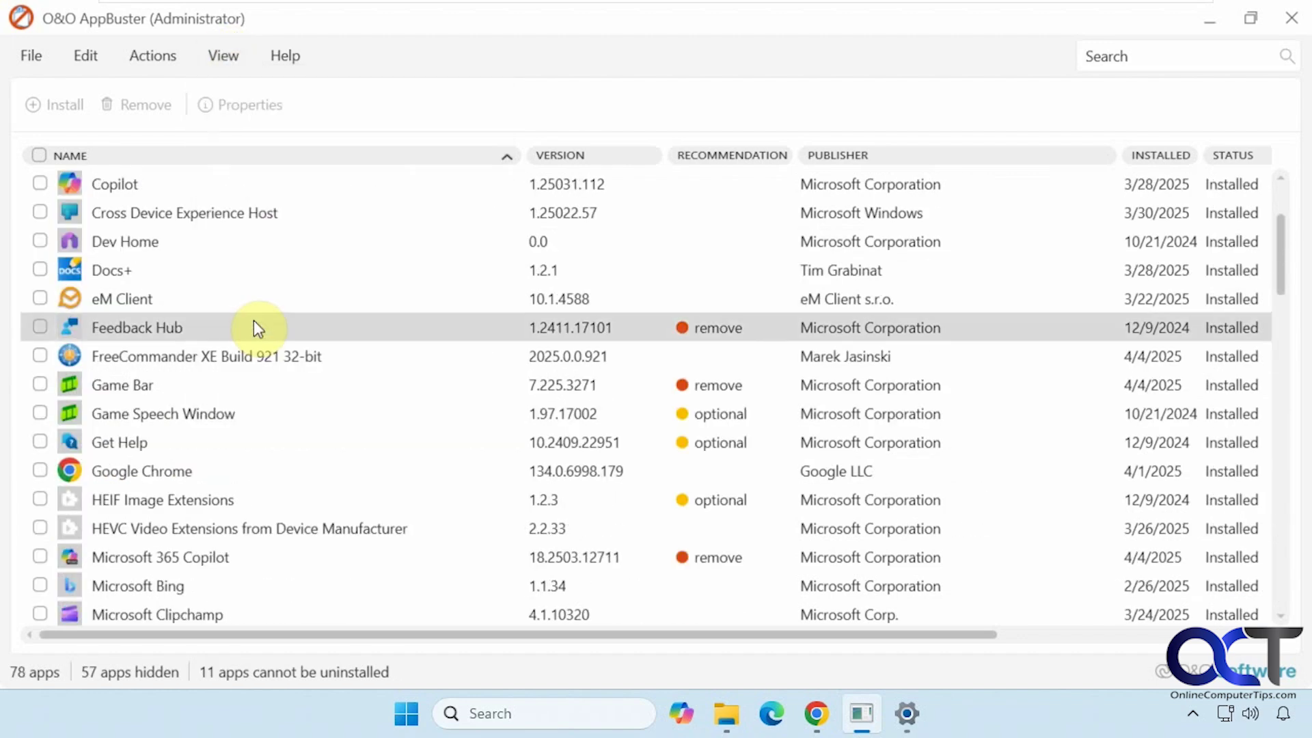
click(908, 714)
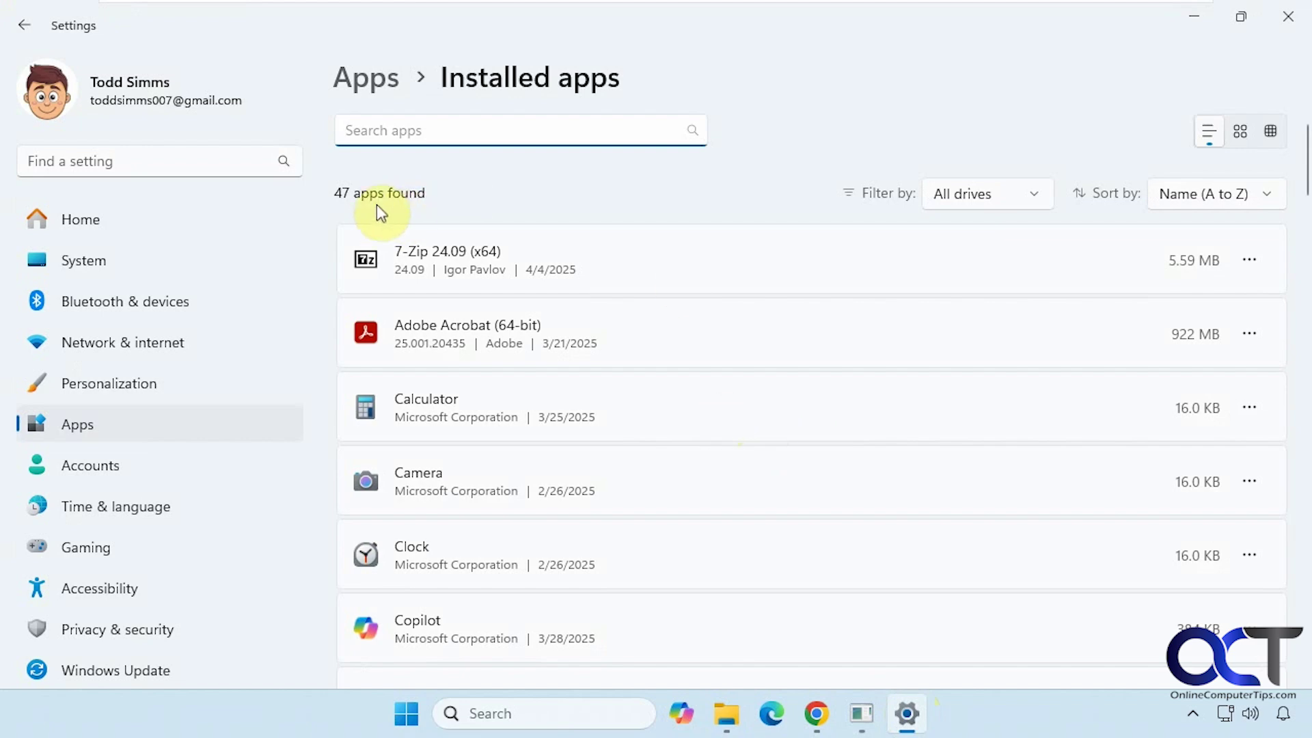
click(1194, 17)
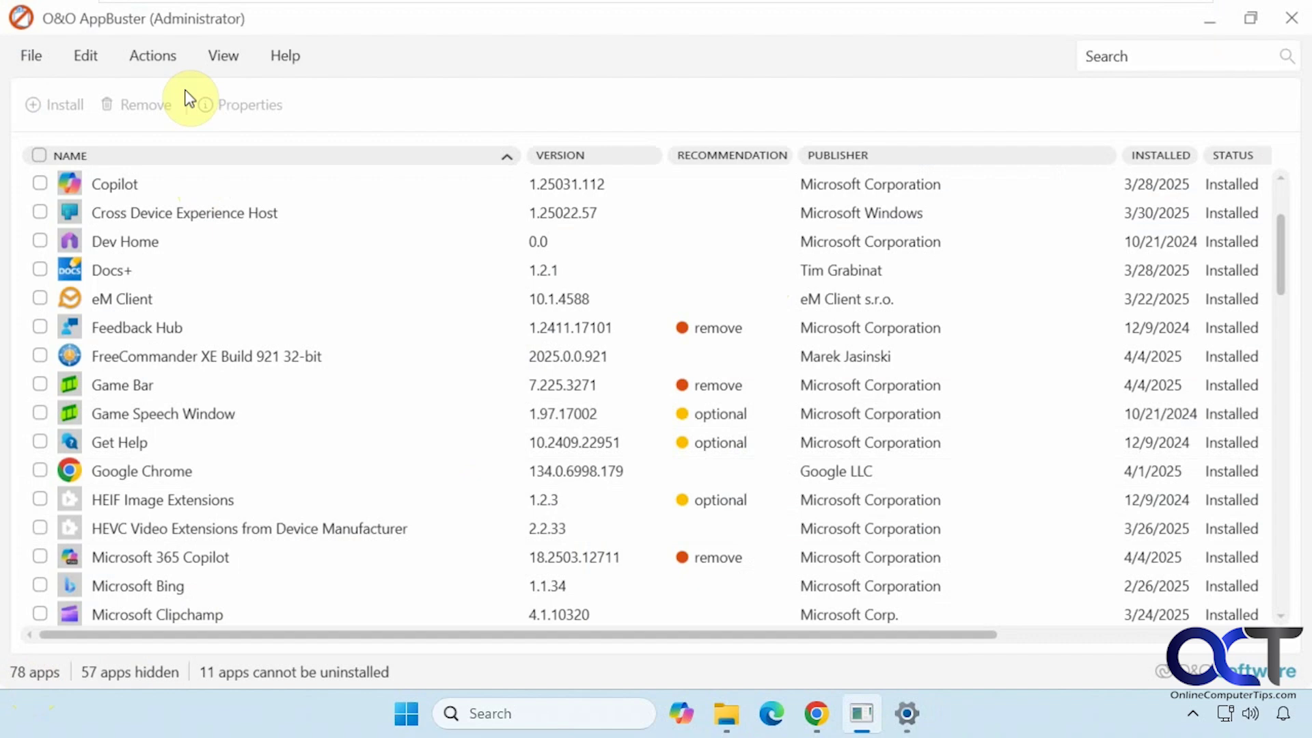
click(207, 67)
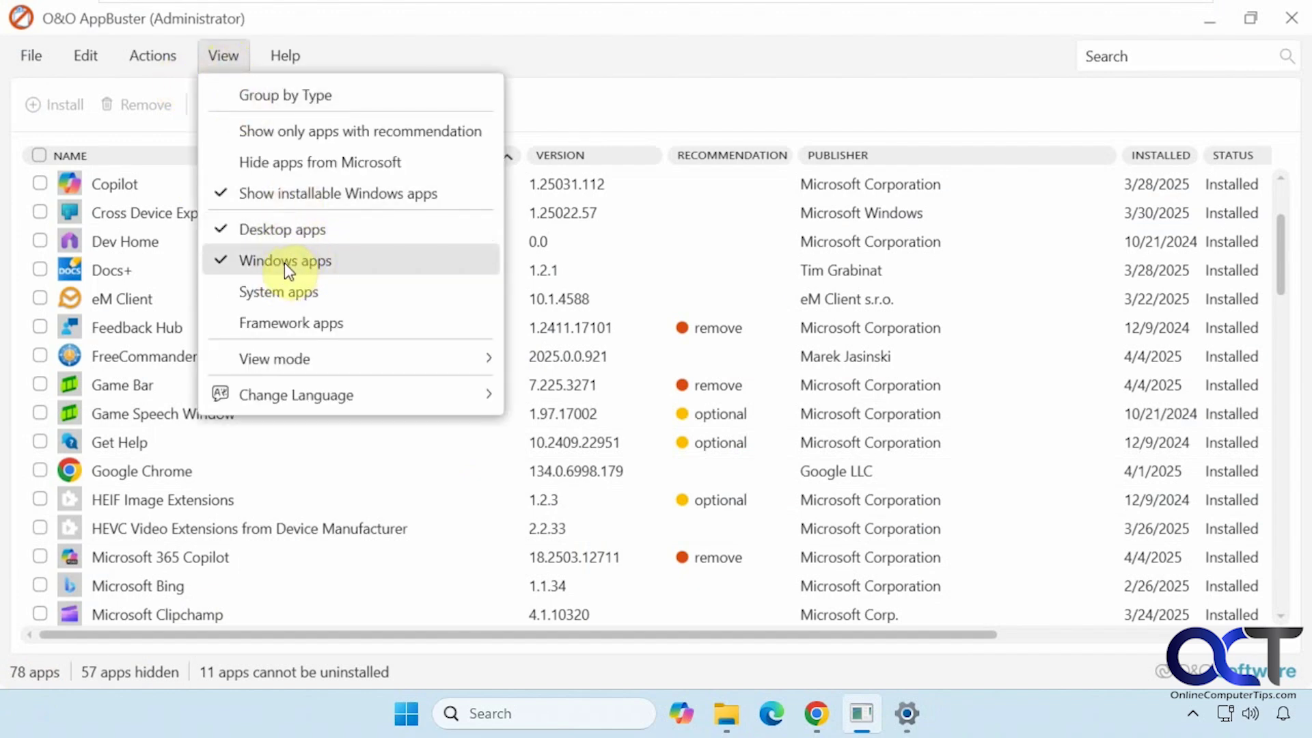
click(298, 162)
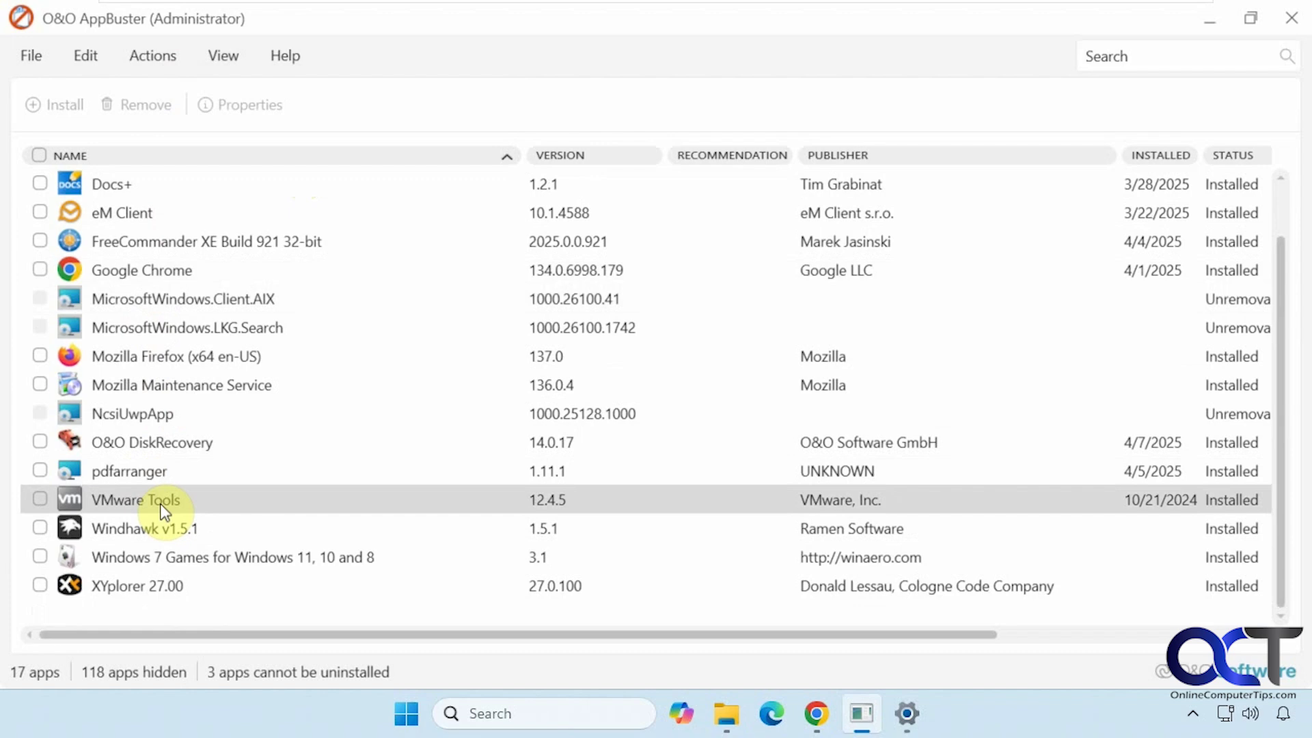
click(226, 57)
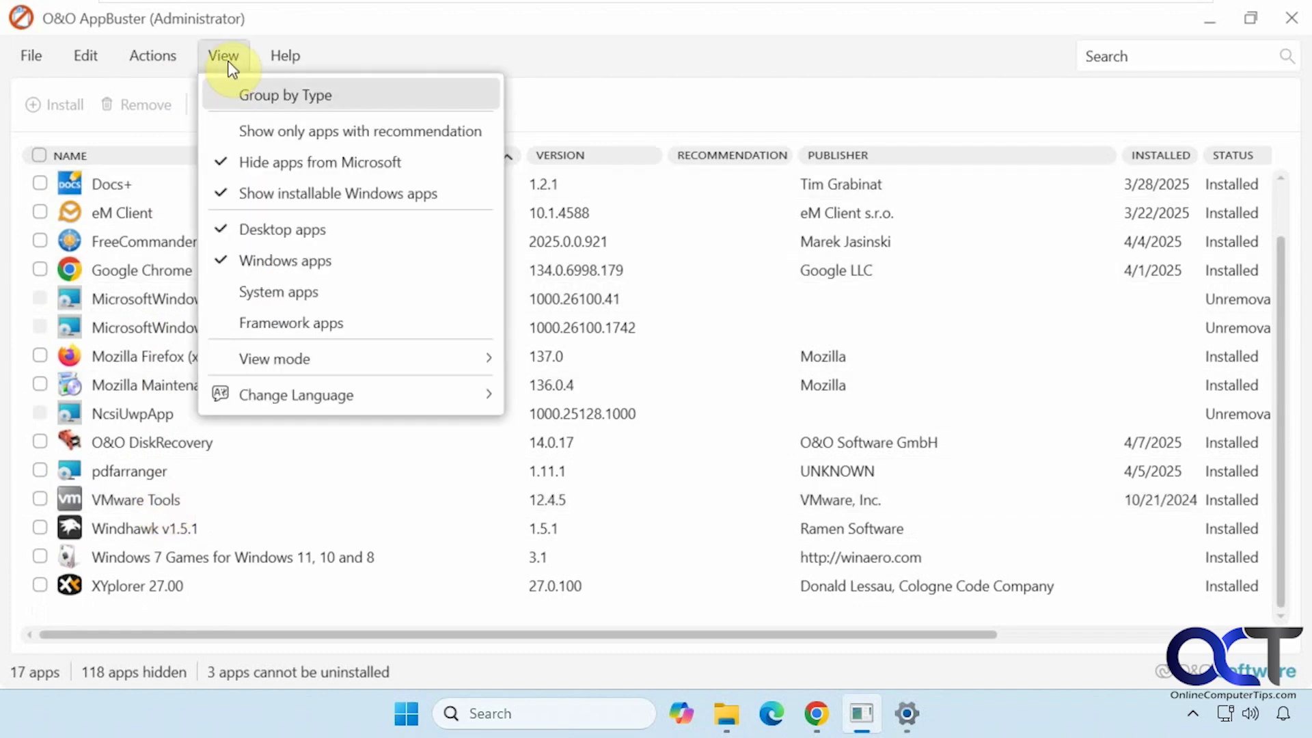
click(261, 230)
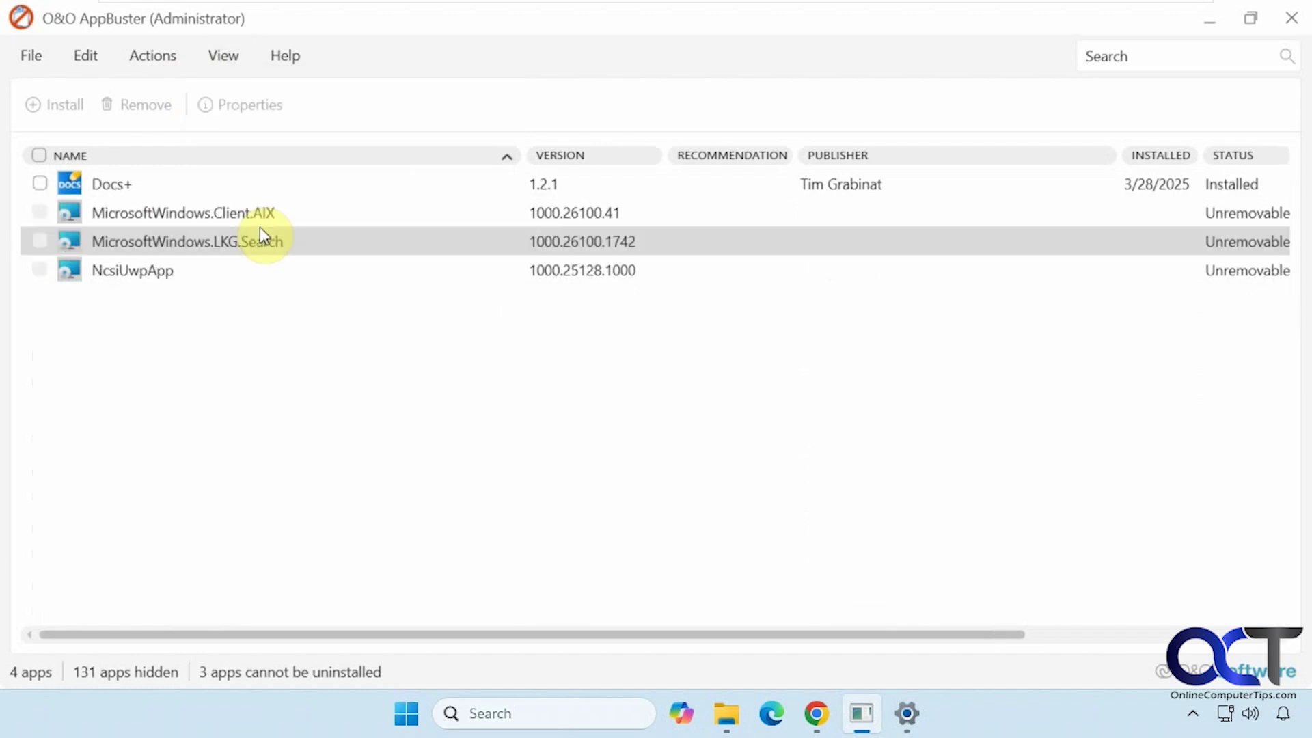
click(231, 61)
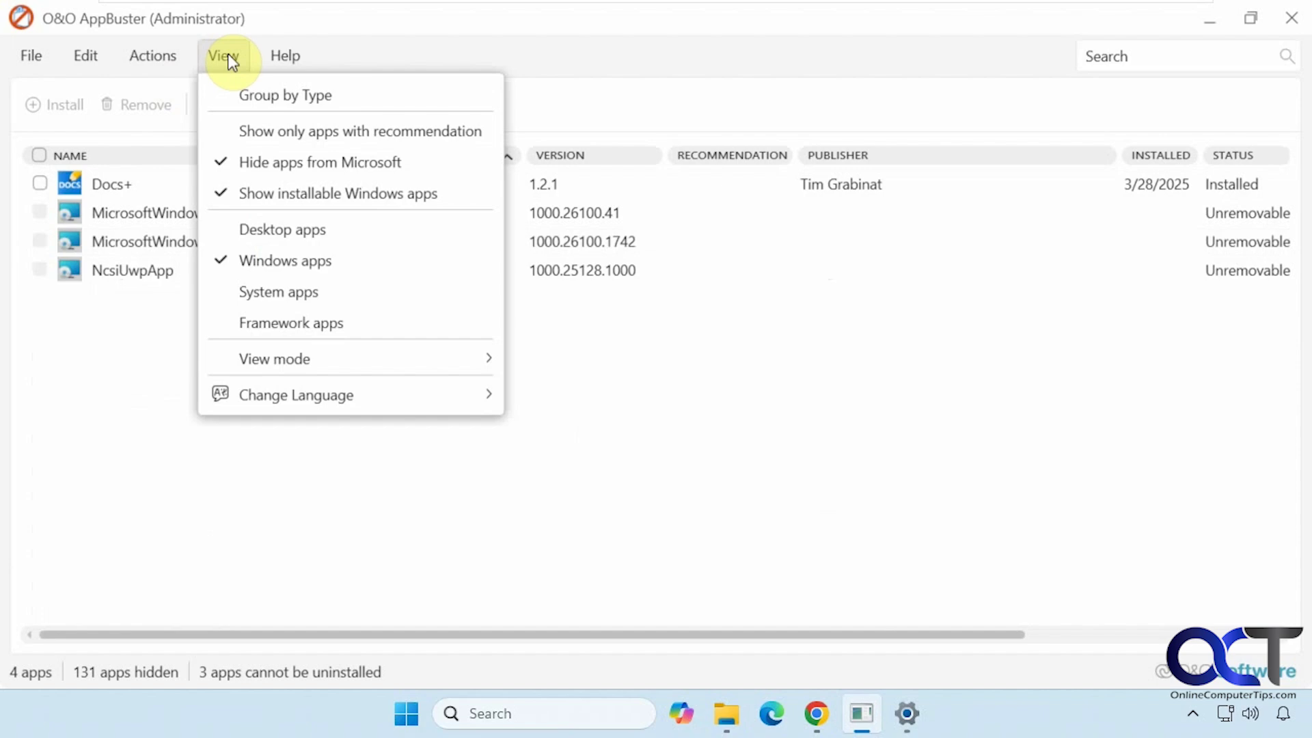
click(250, 162)
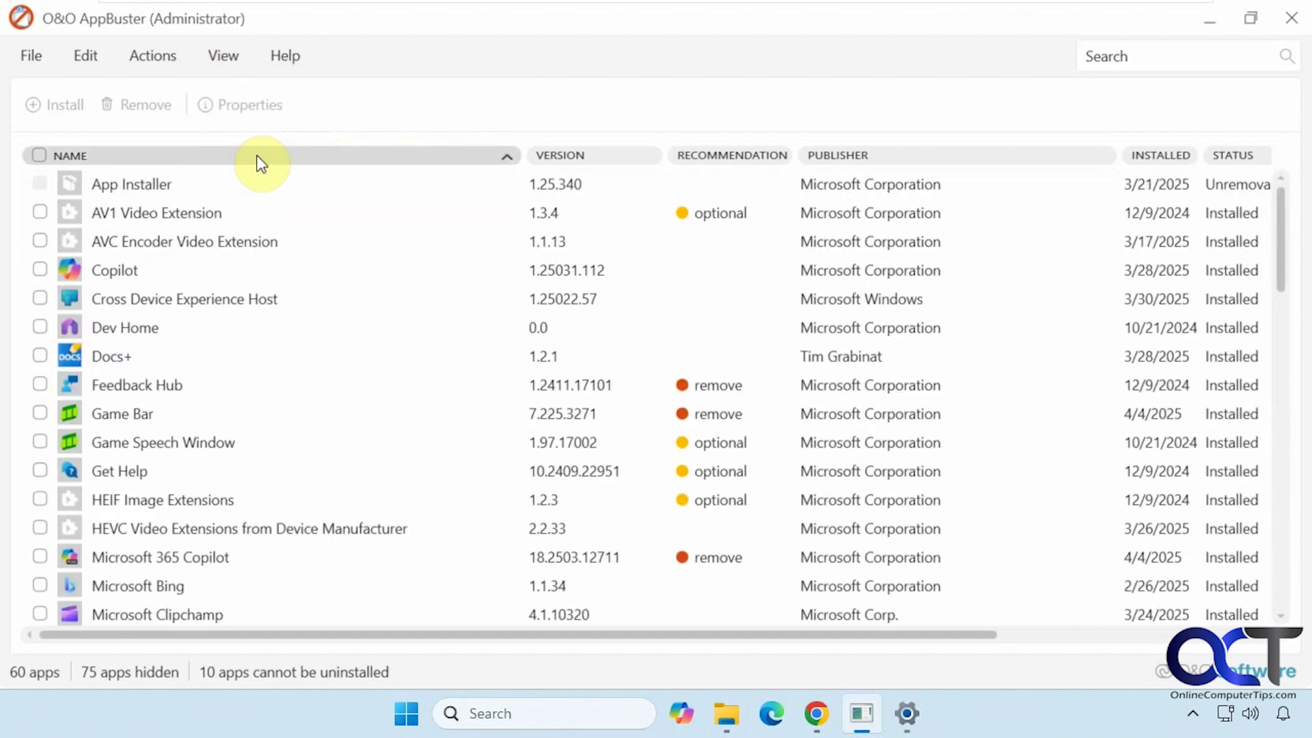
scroll(353, 399, down, 4)
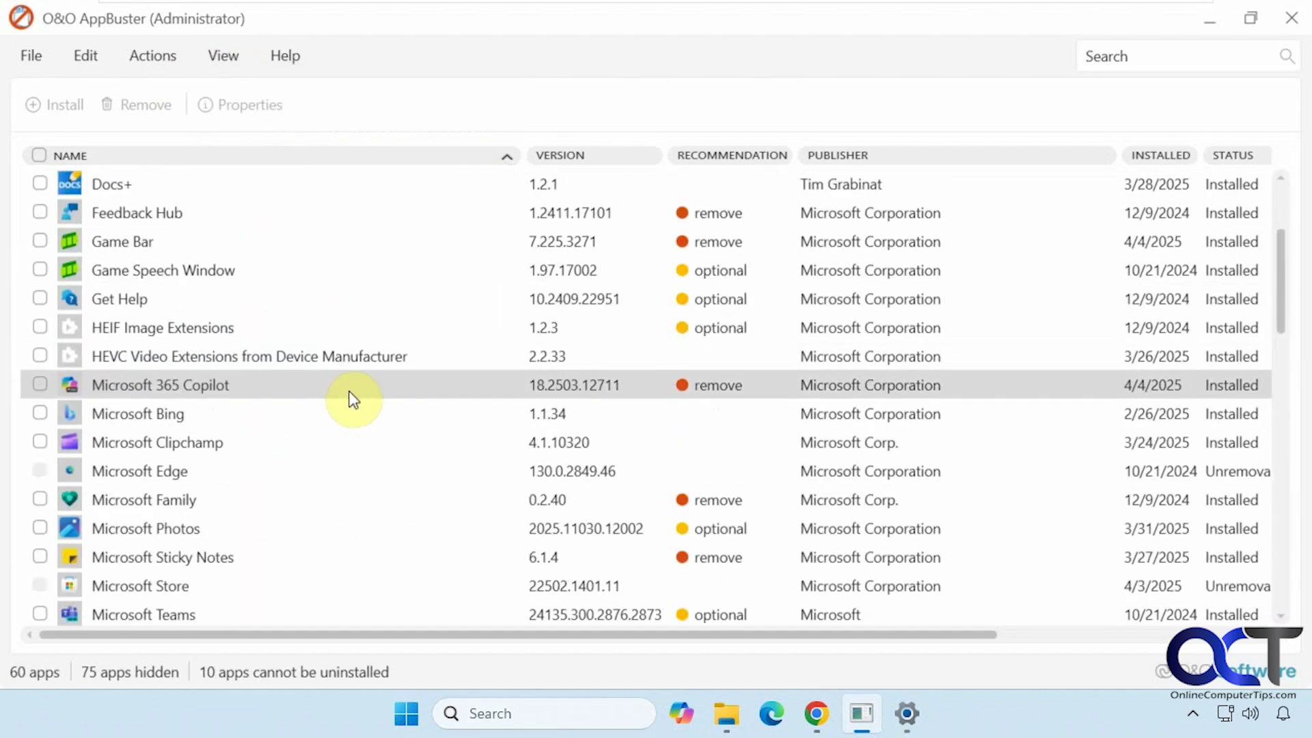
scroll(352, 399, up, 4)
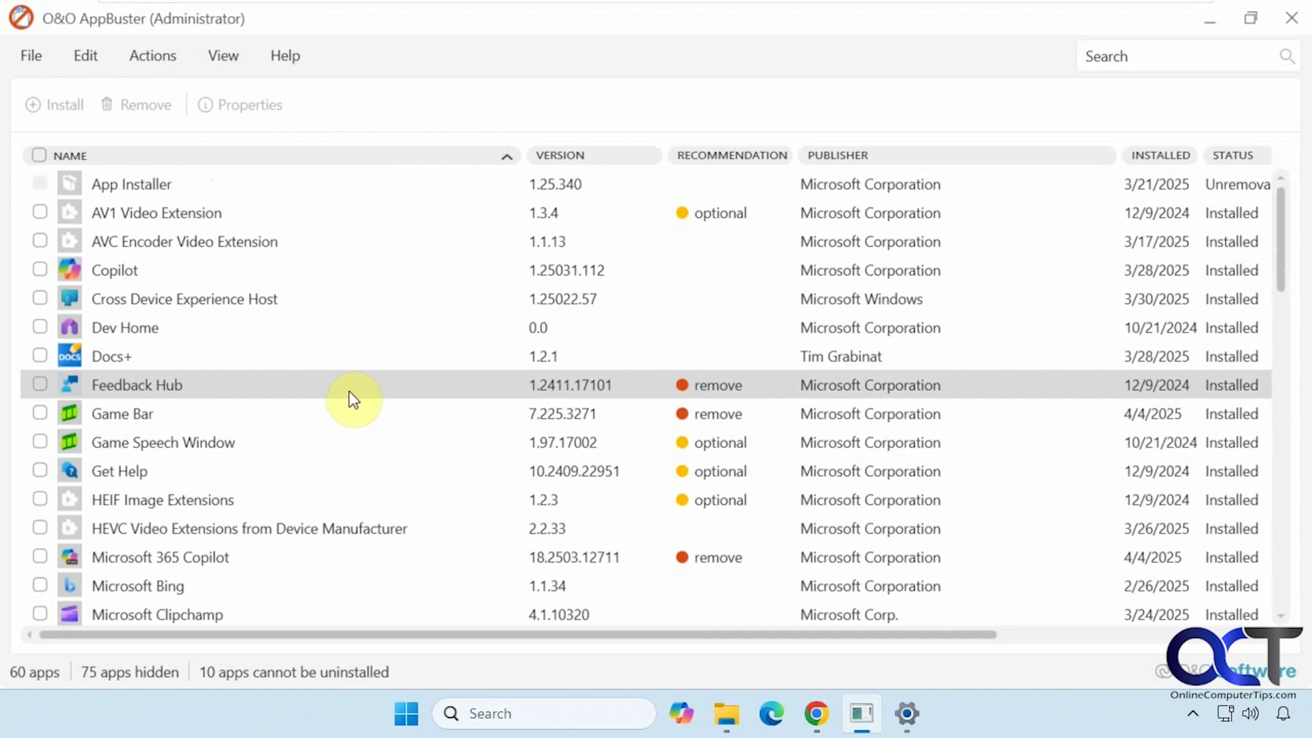
click(233, 54)
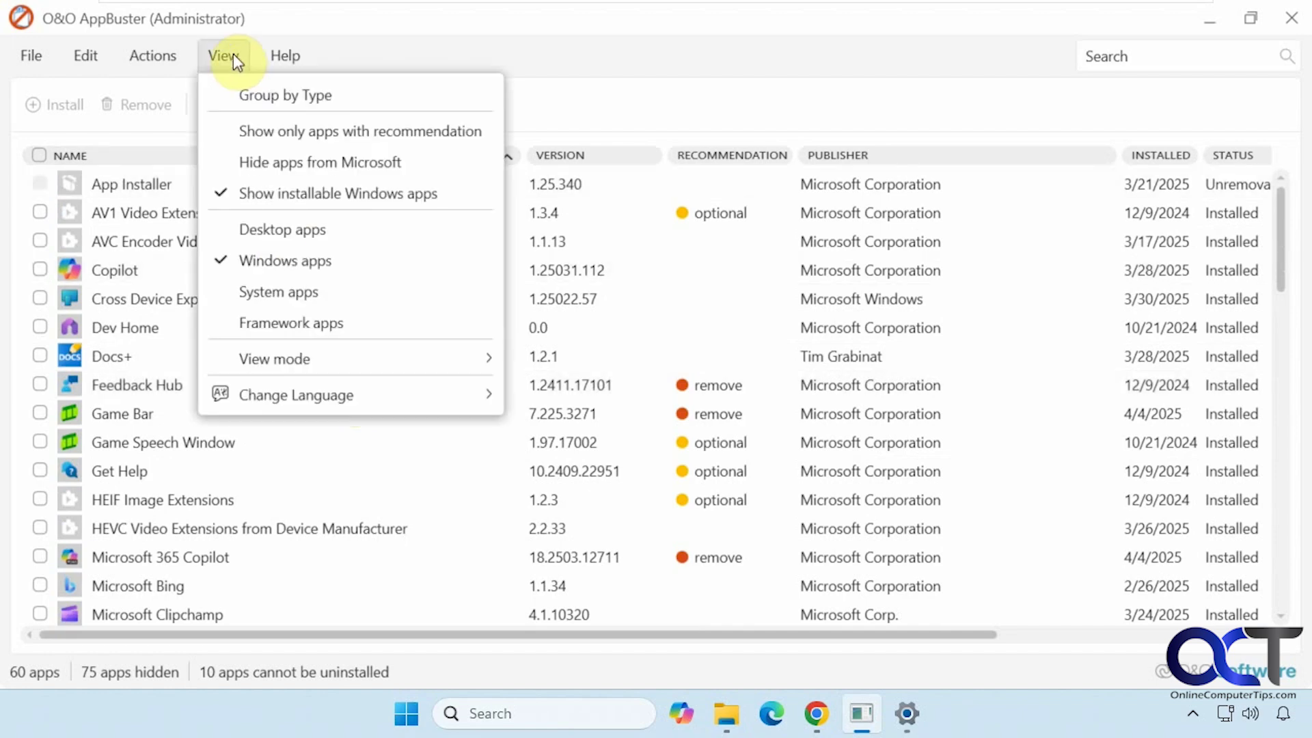
click(275, 227)
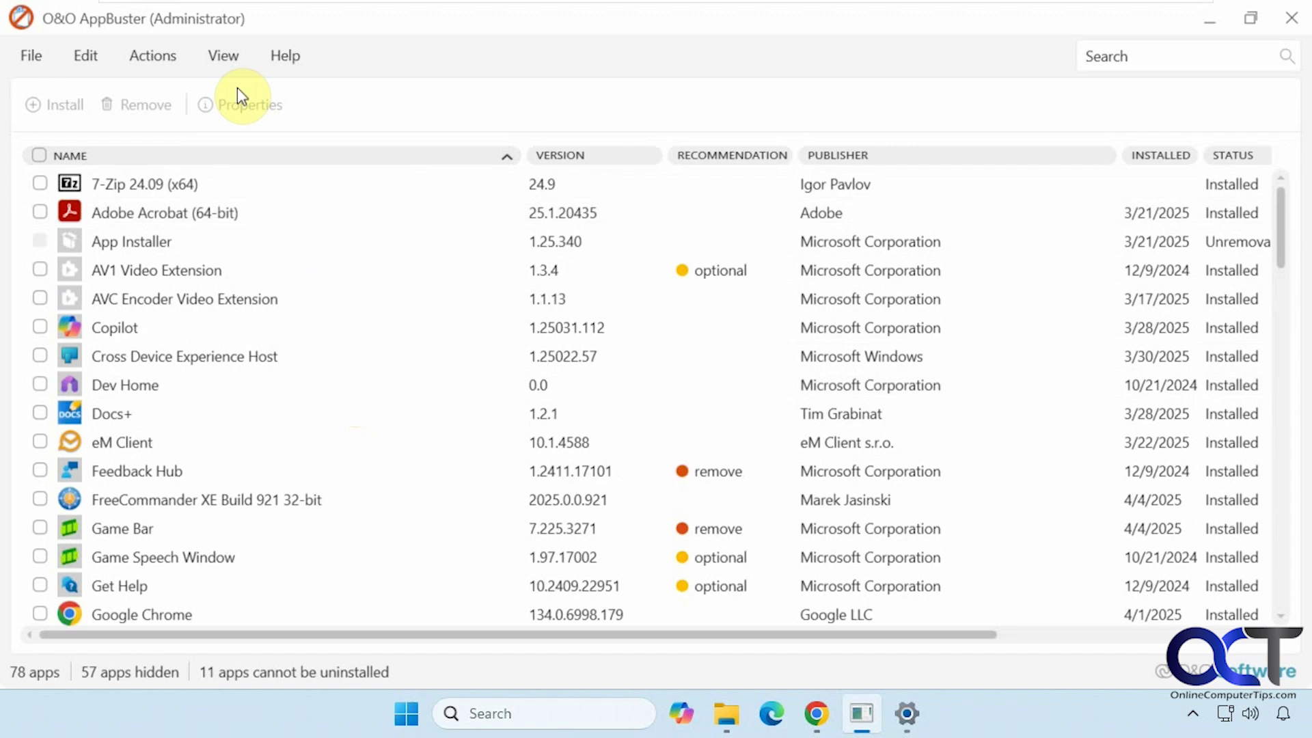
Step: Check every app recommended for removal, then clear all selections
click(42, 55)
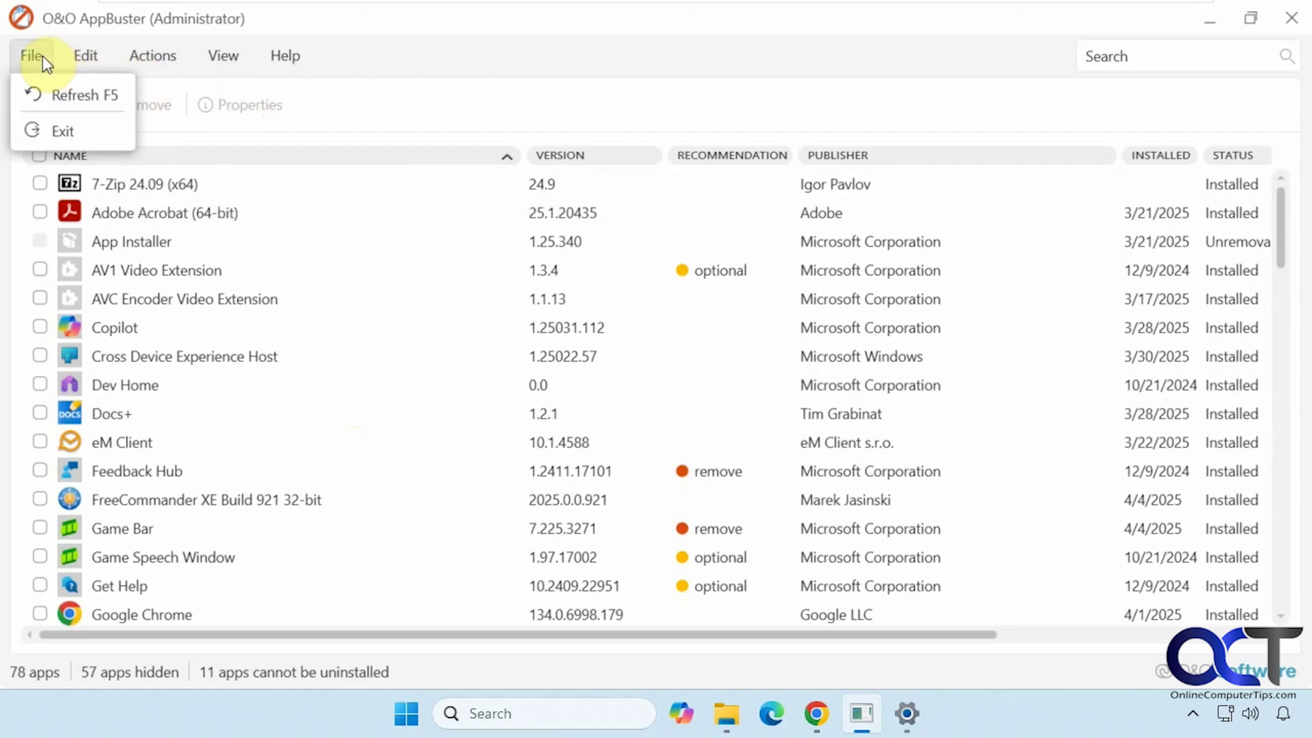
click(81, 57)
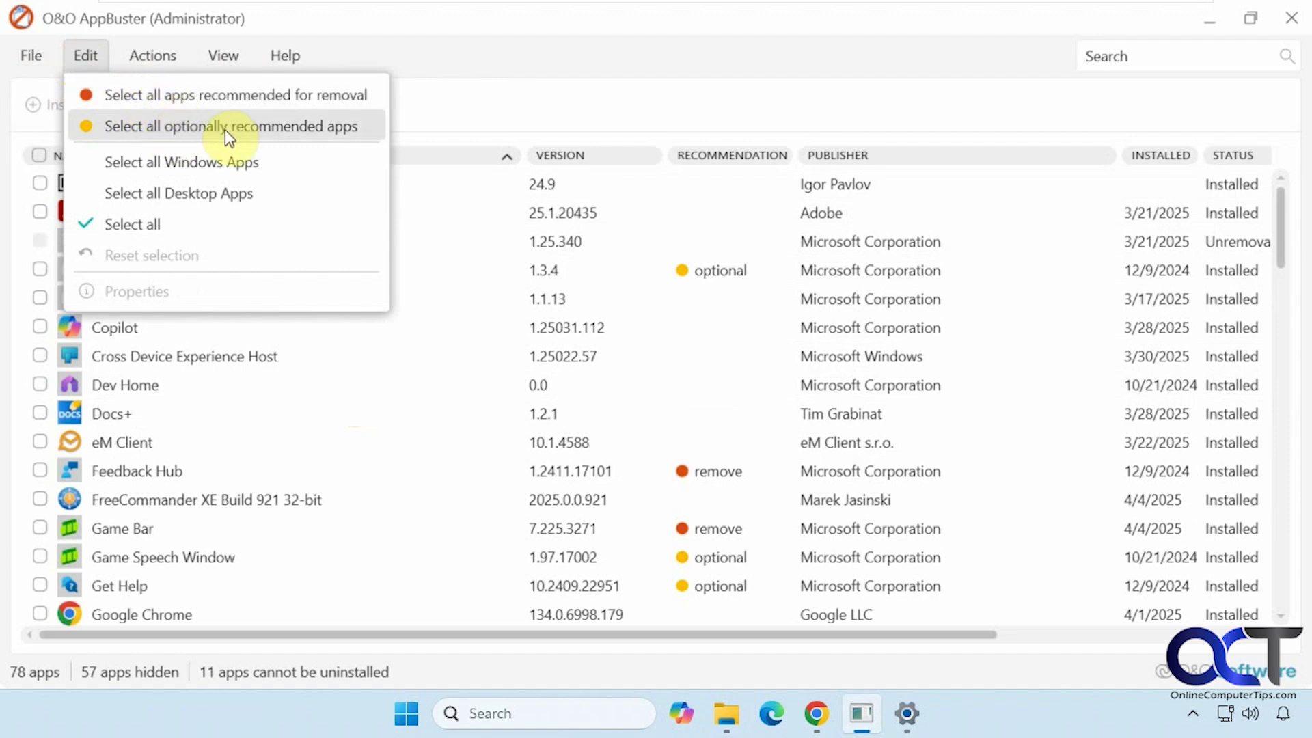
click(211, 100)
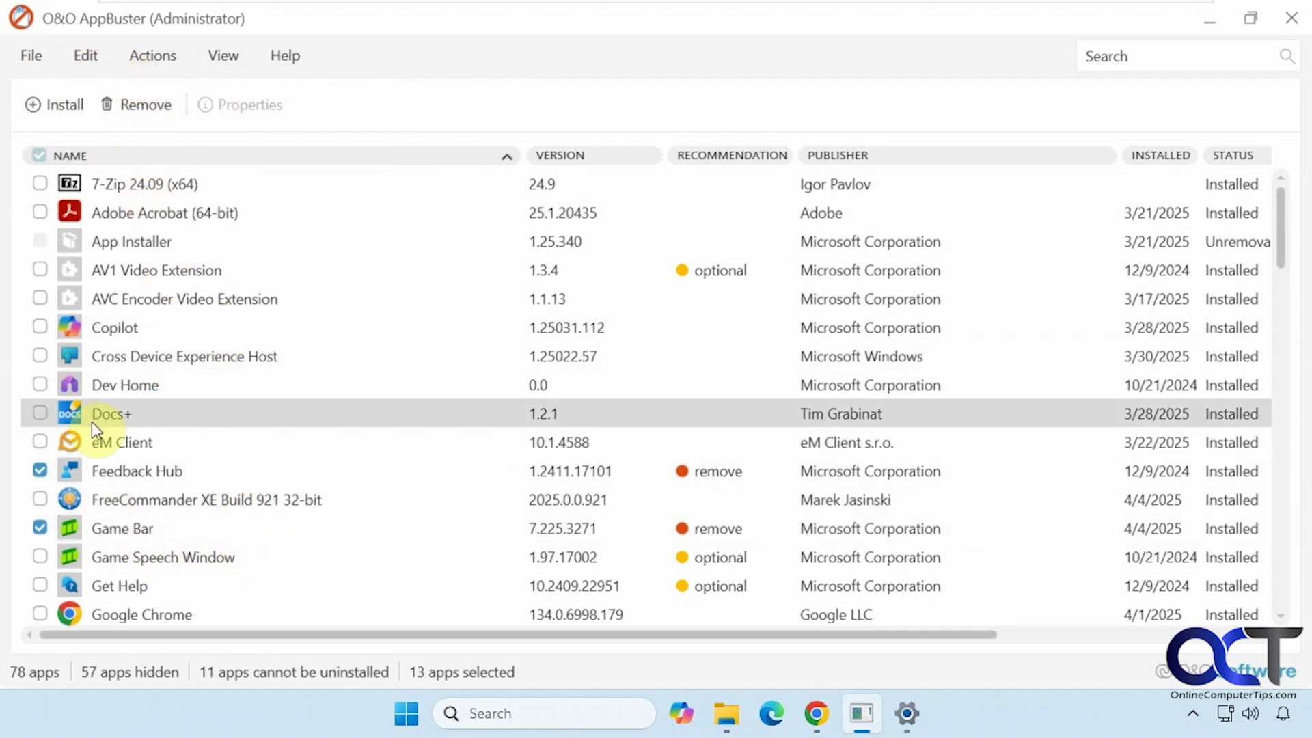
click(39, 156)
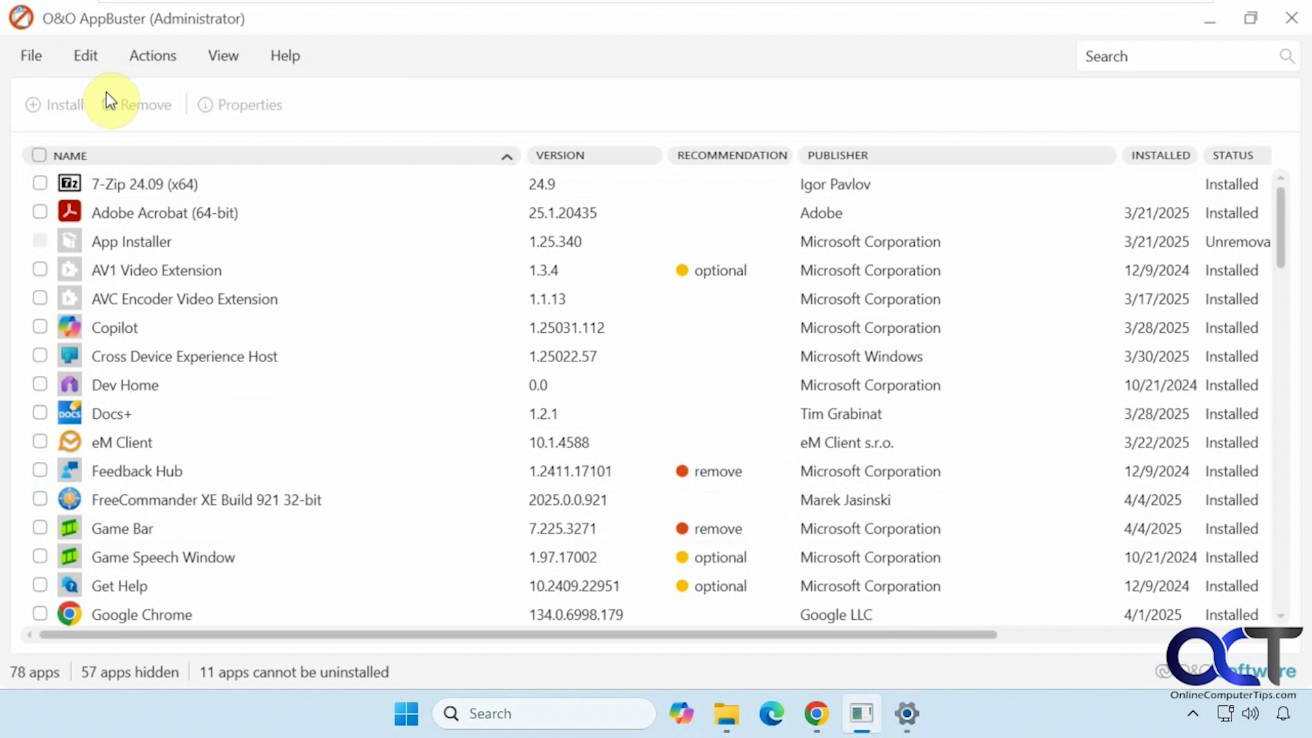
Step: Select all Windows apps at once, then clear every checkbox again
click(86, 56)
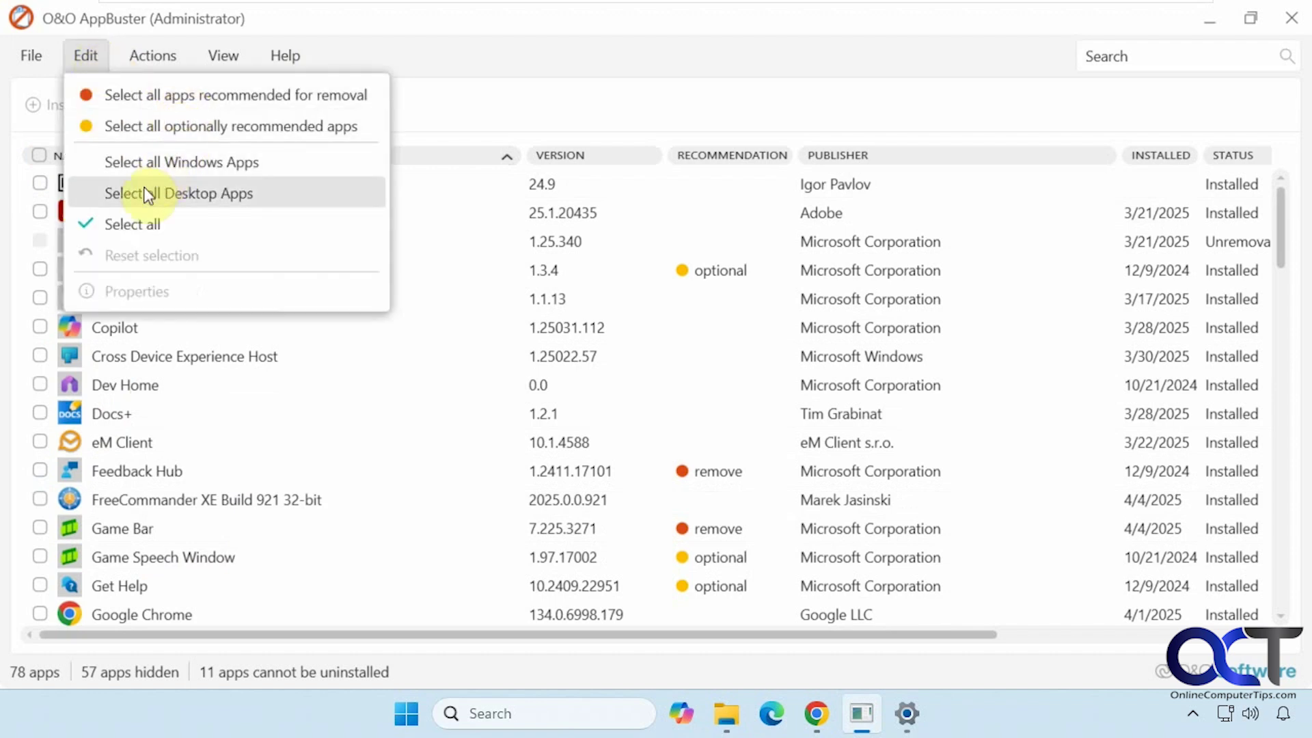
click(163, 166)
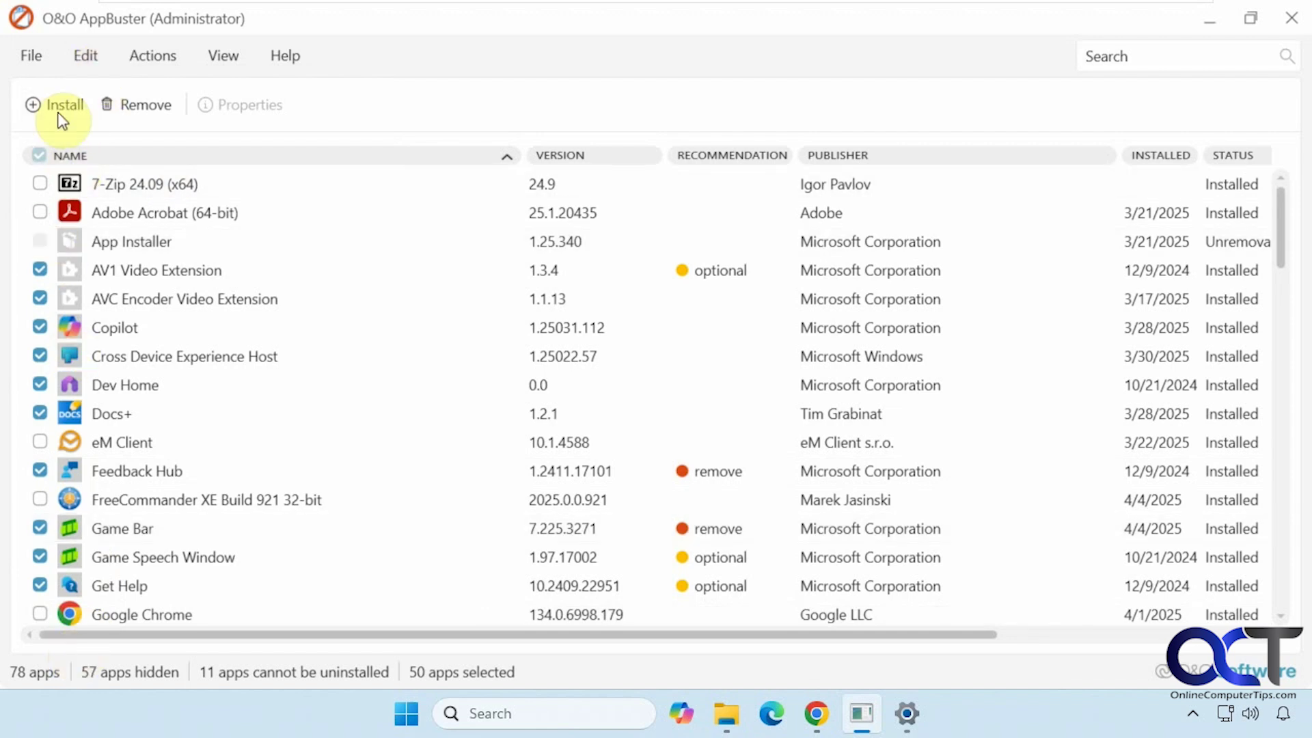
click(39, 155)
click(85, 57)
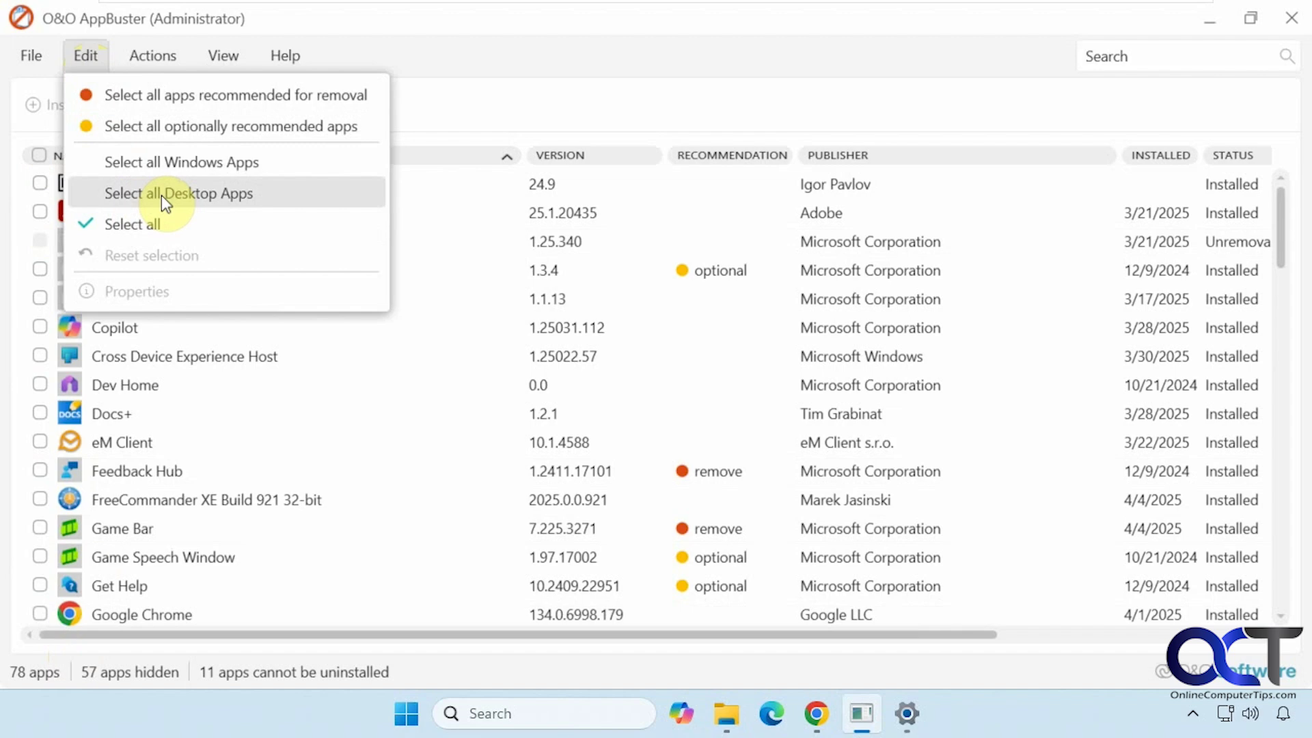
click(148, 55)
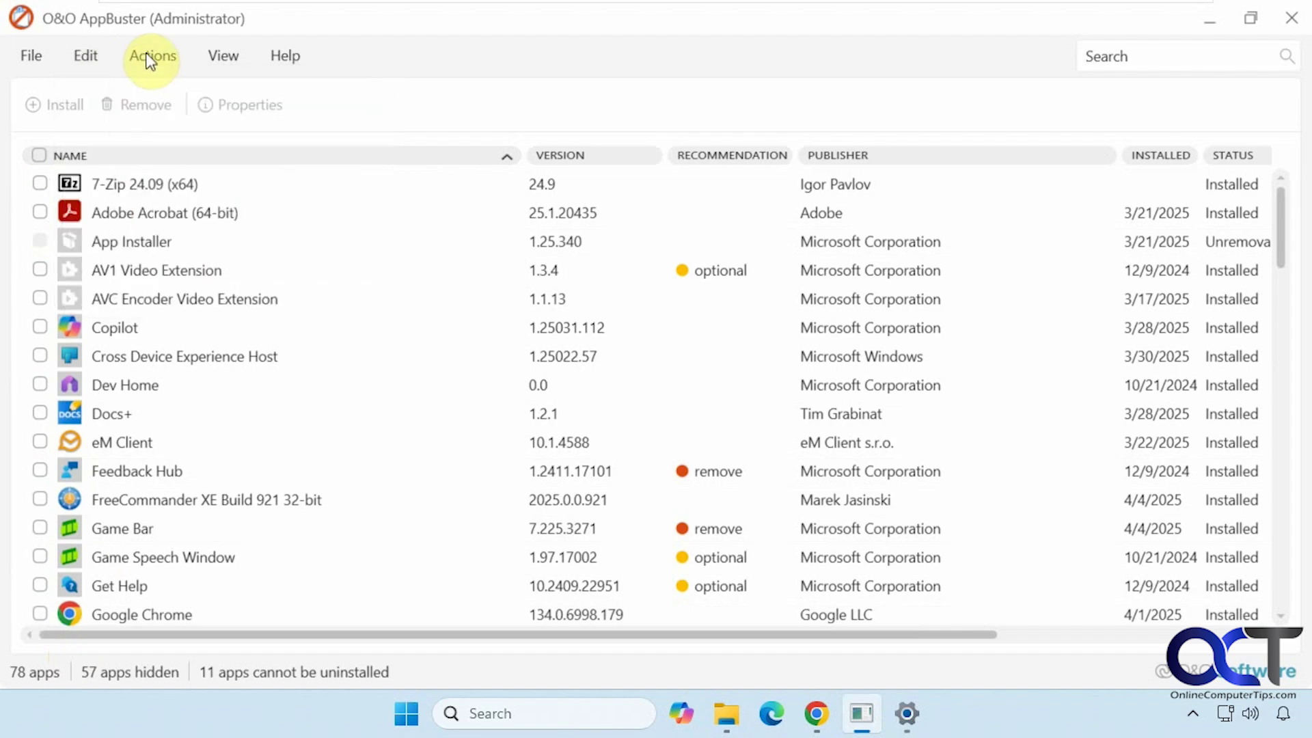
Step: Tick 7-Zip 24.09 (x64) for removal
click(148, 54)
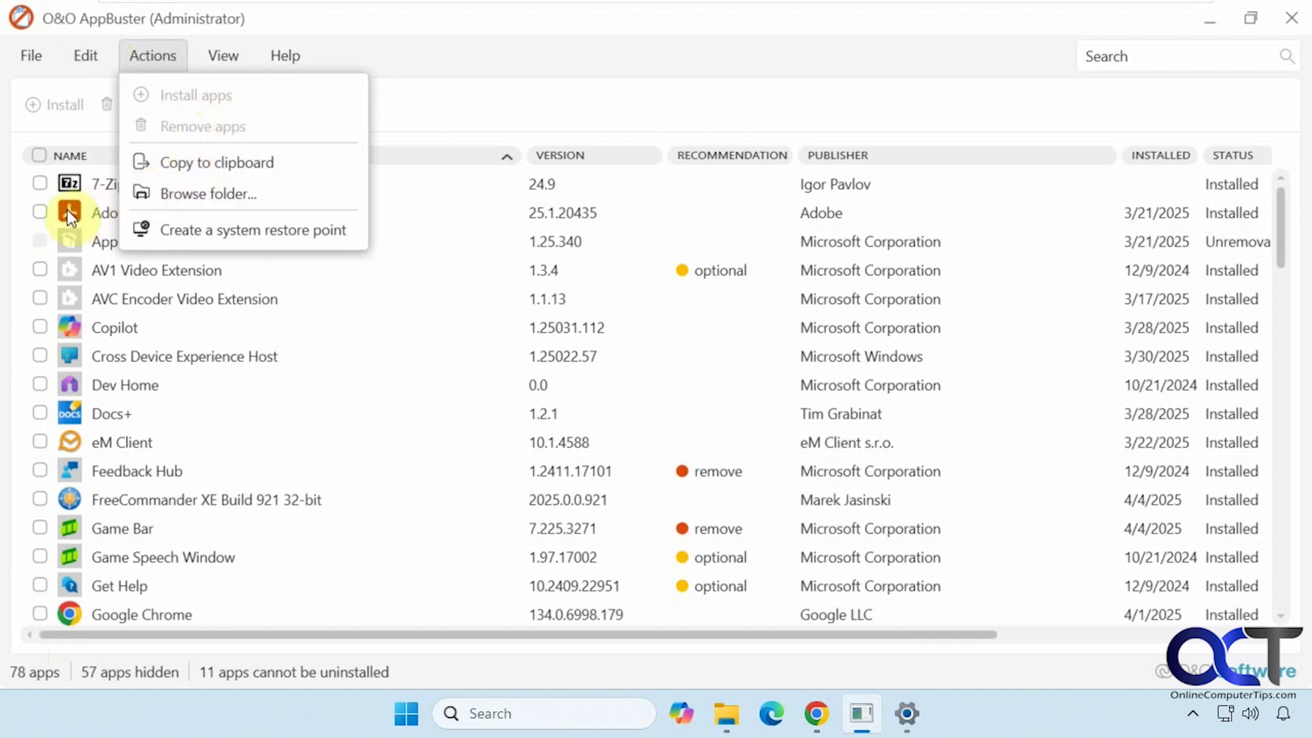
click(43, 205)
click(39, 183)
click(138, 58)
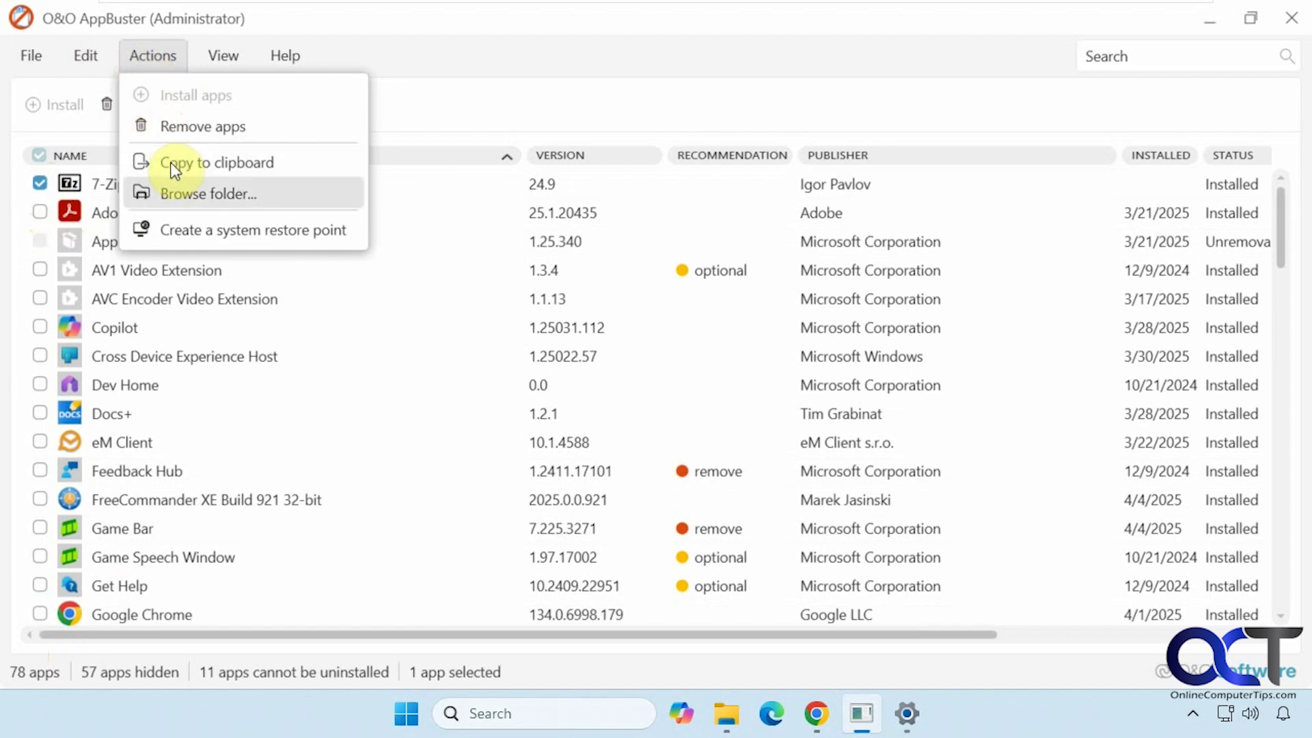
click(171, 191)
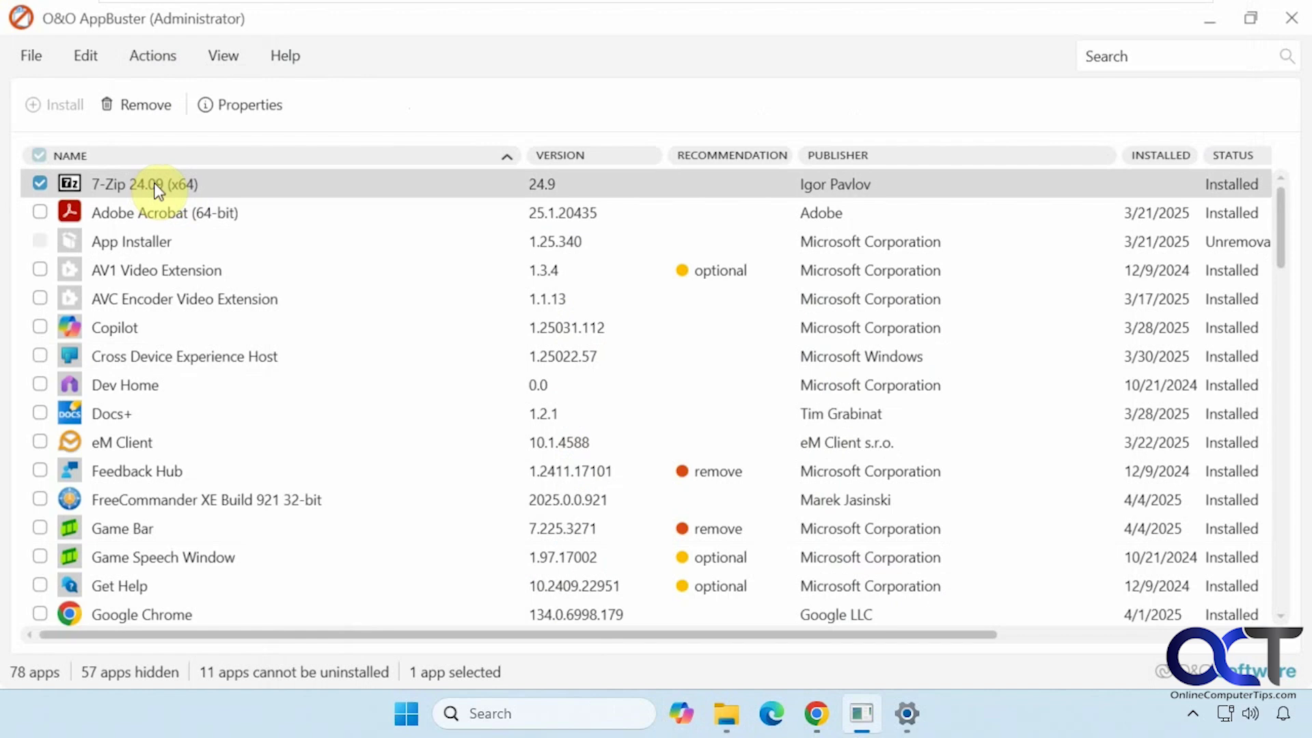
Step: View 7-Zip's properties and its installation folder, then close both windows
click(245, 118)
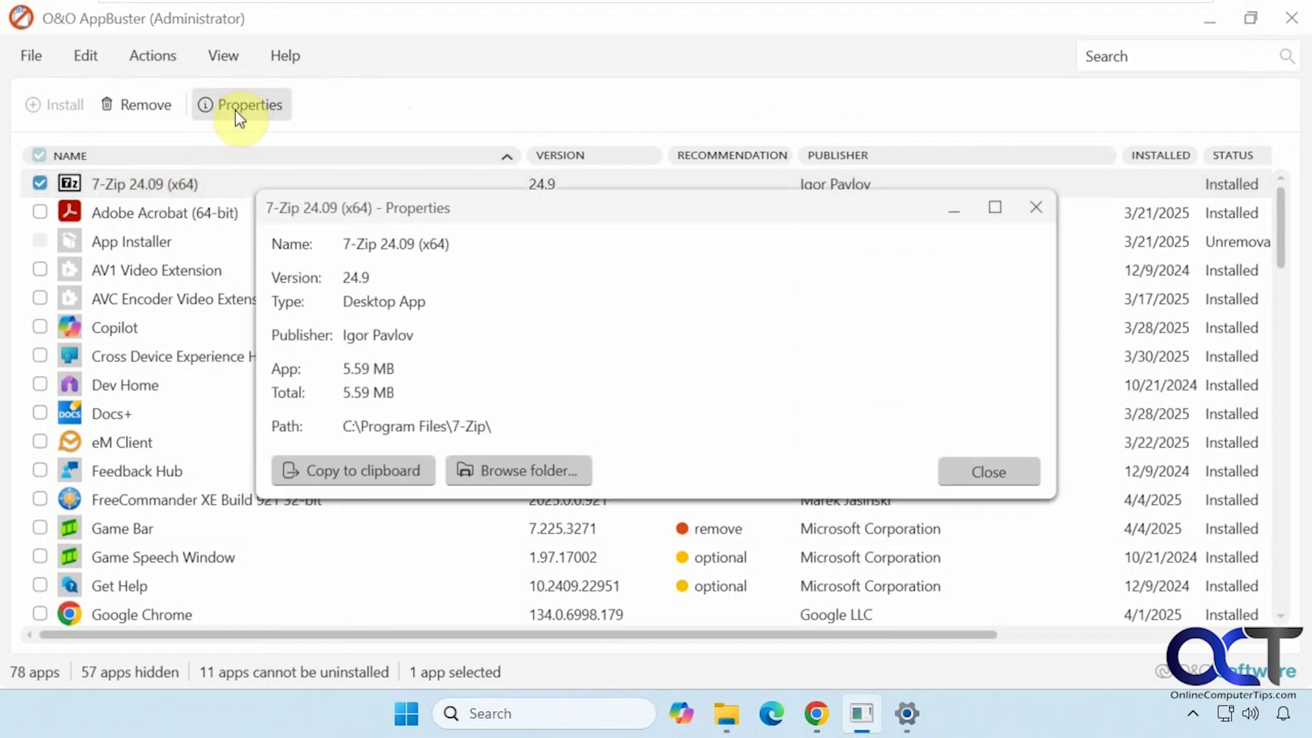
click(496, 471)
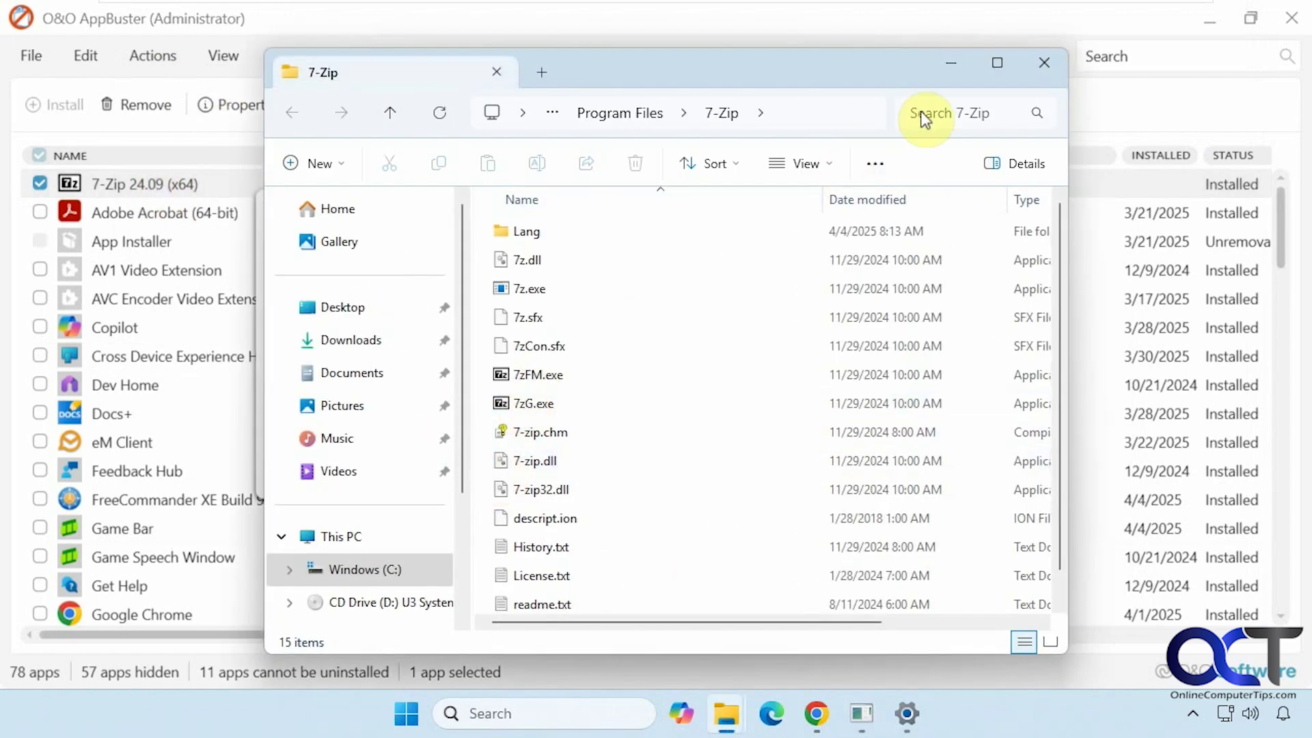
click(1044, 66)
click(958, 468)
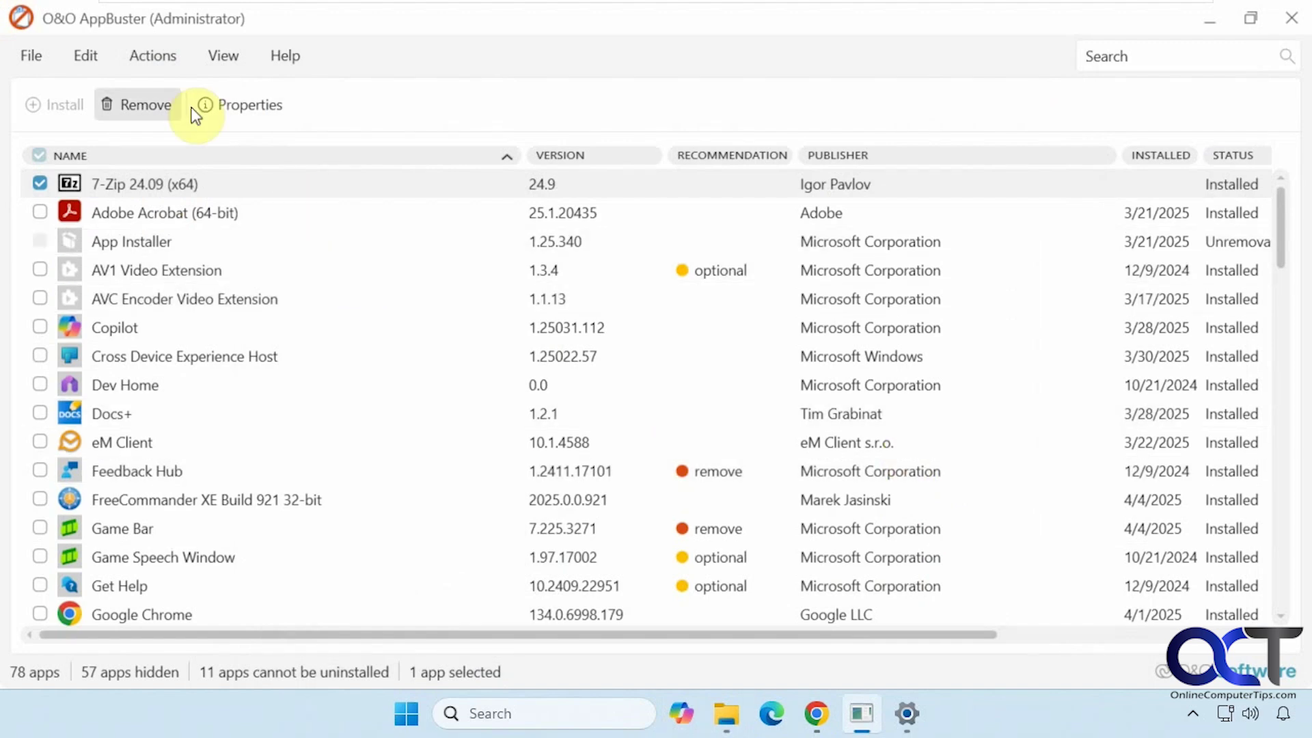
click(174, 60)
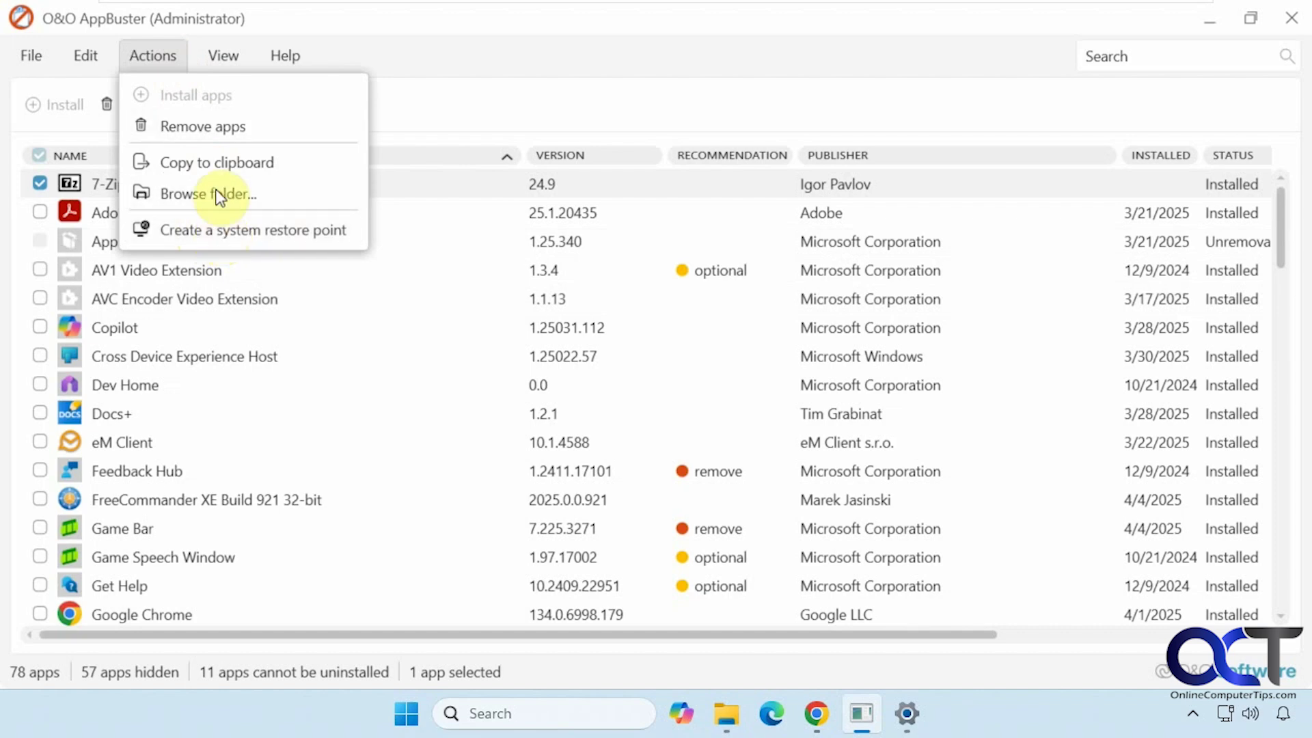
click(224, 56)
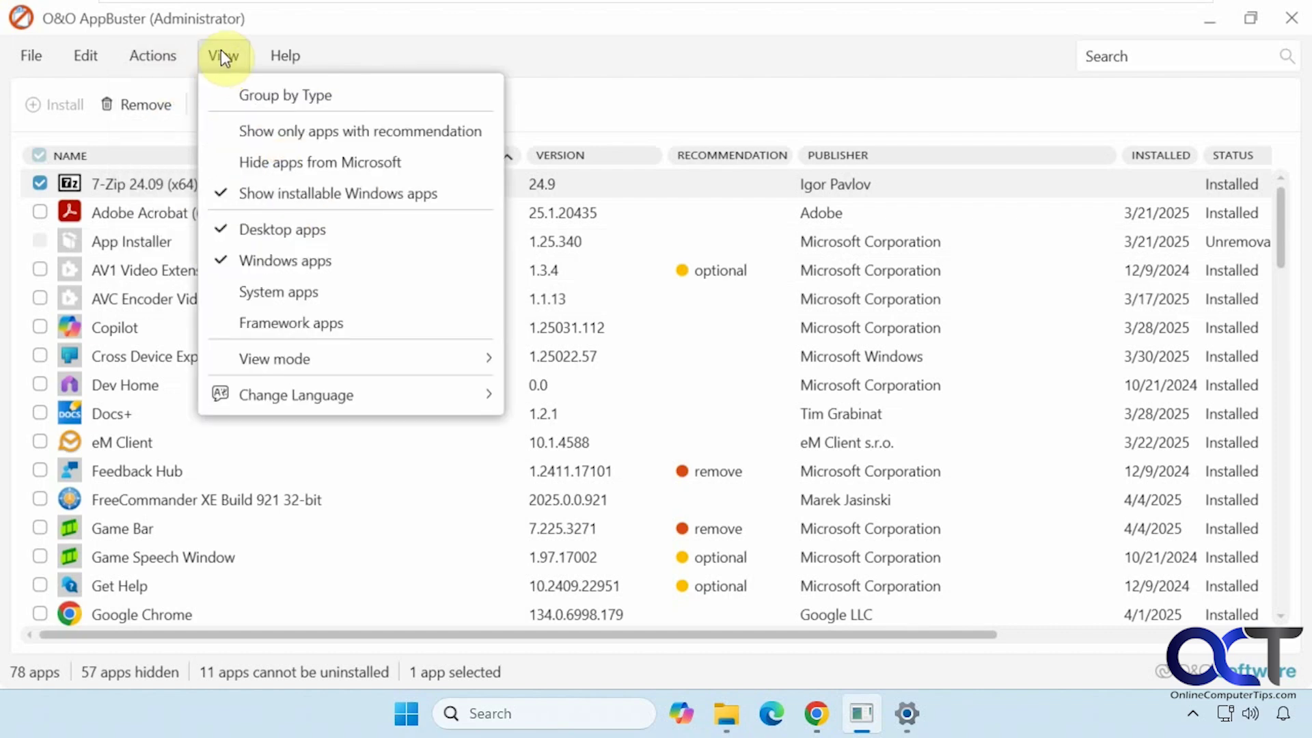
click(258, 94)
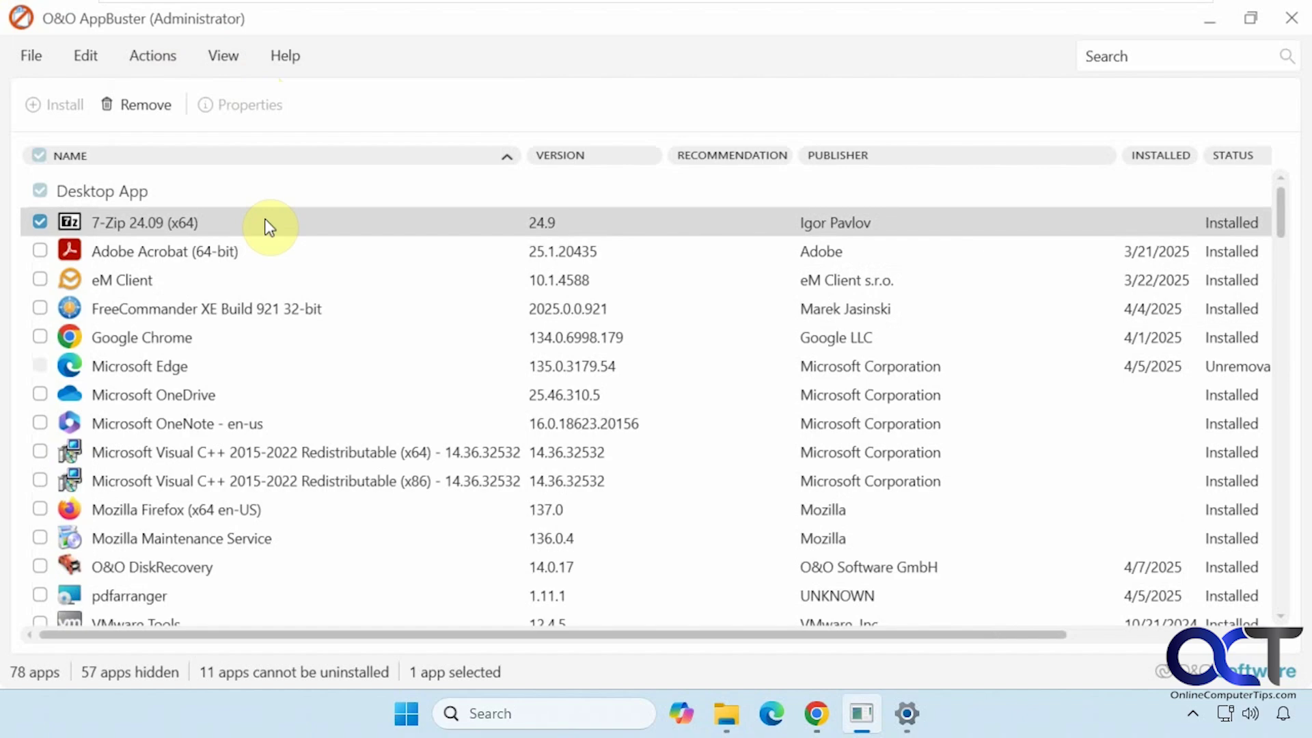
scroll(292, 351, down, 5)
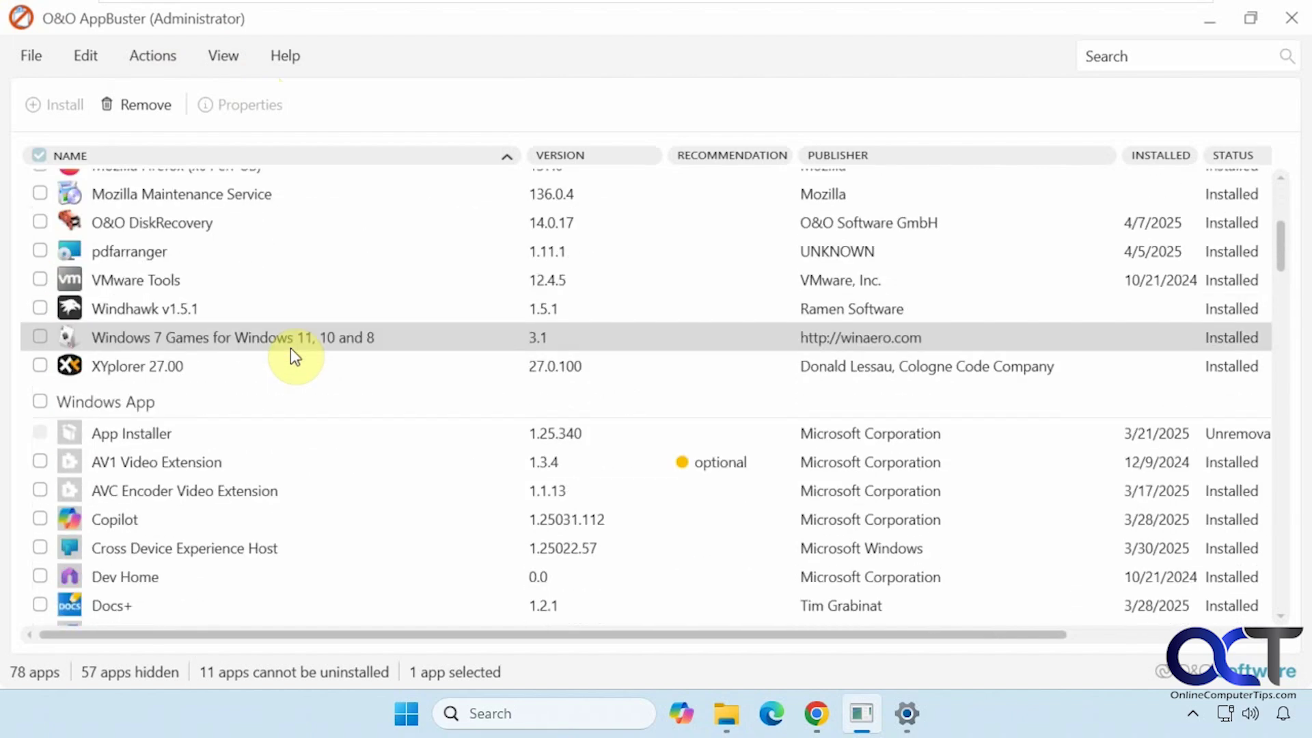
scroll(293, 356, down, 10)
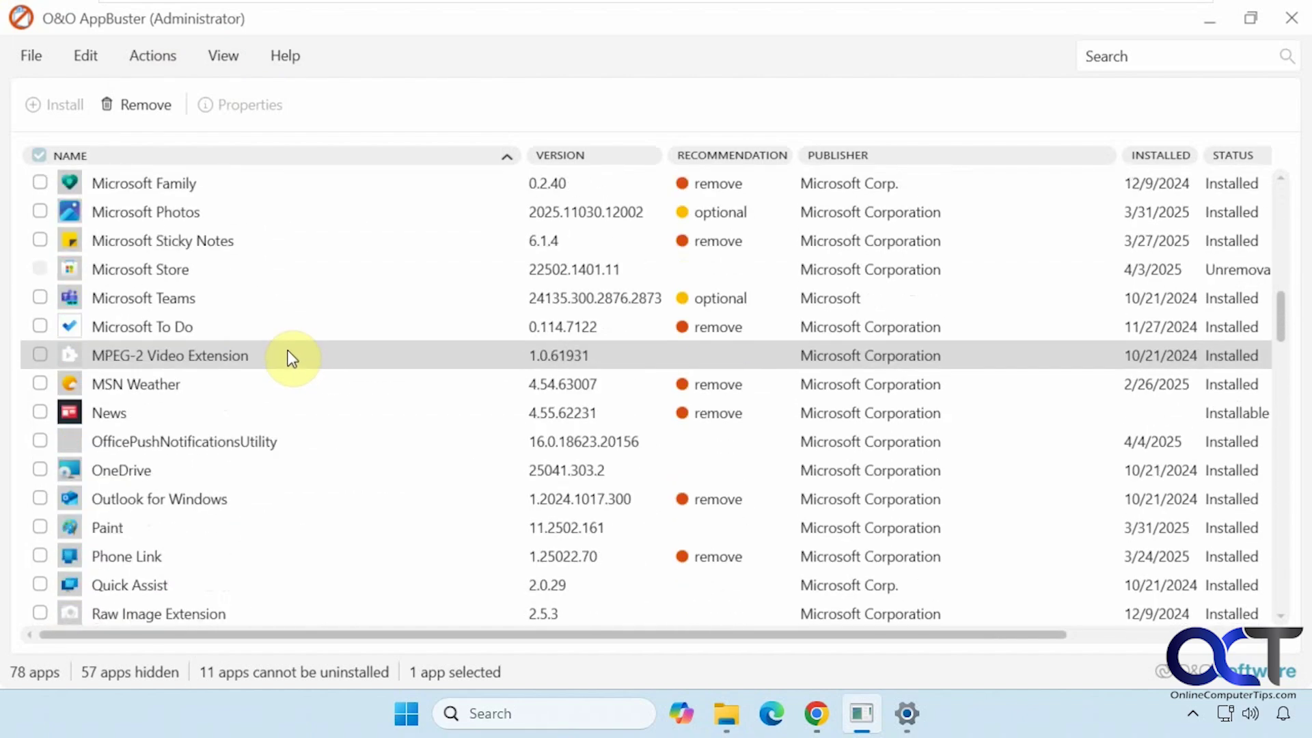
scroll(291, 358, down, 10)
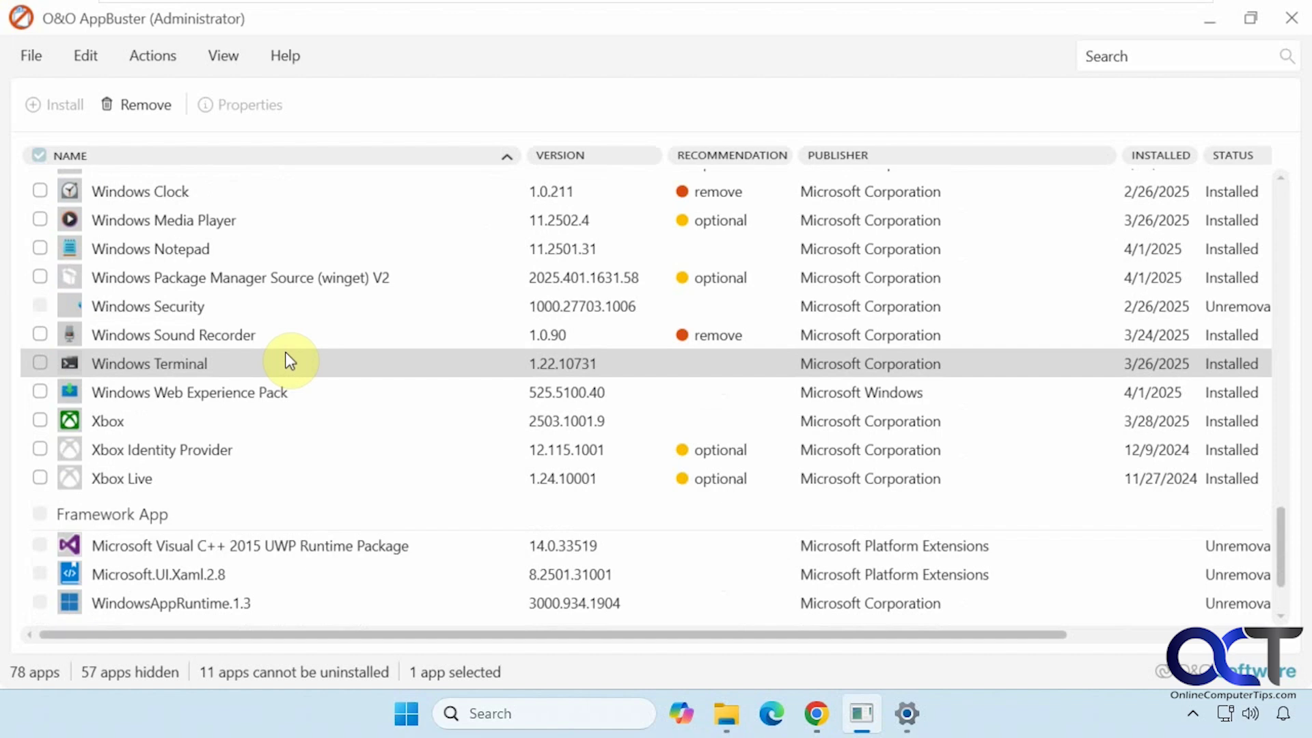
scroll(231, 289, down, 2)
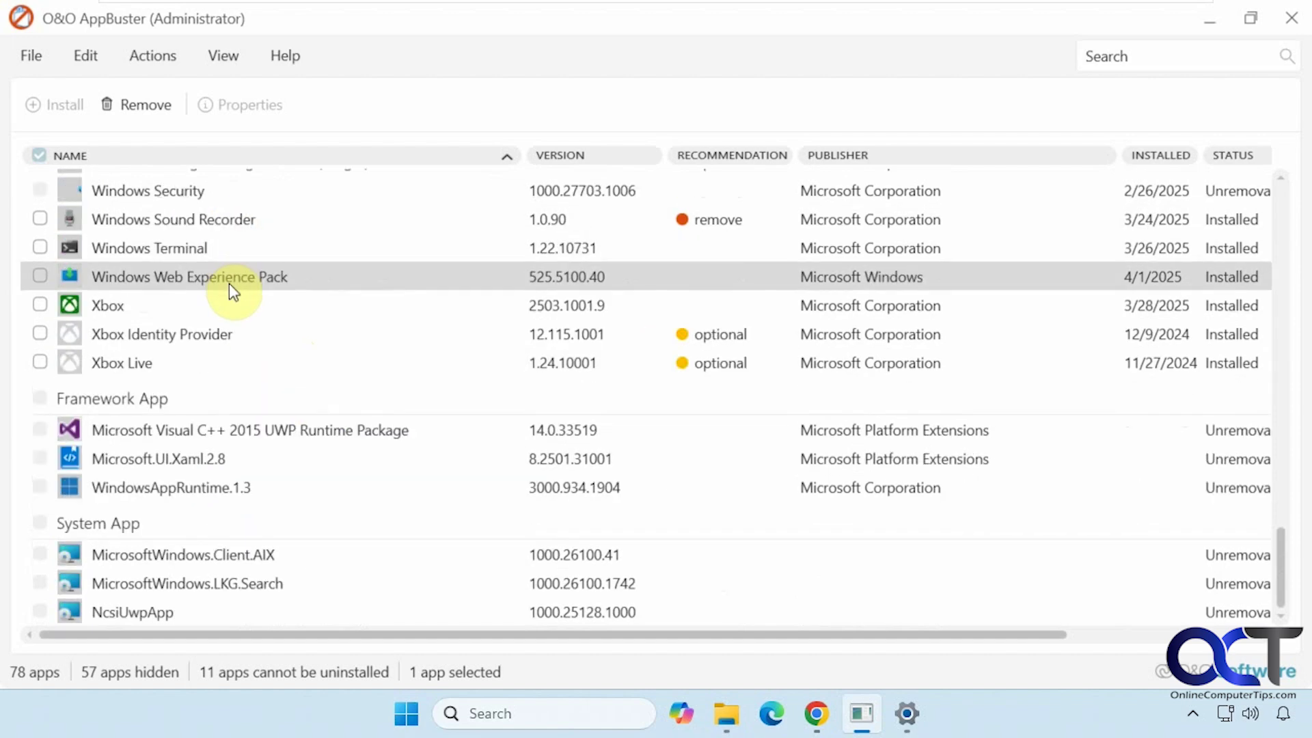
scroll(228, 282, up, 20)
click(223, 55)
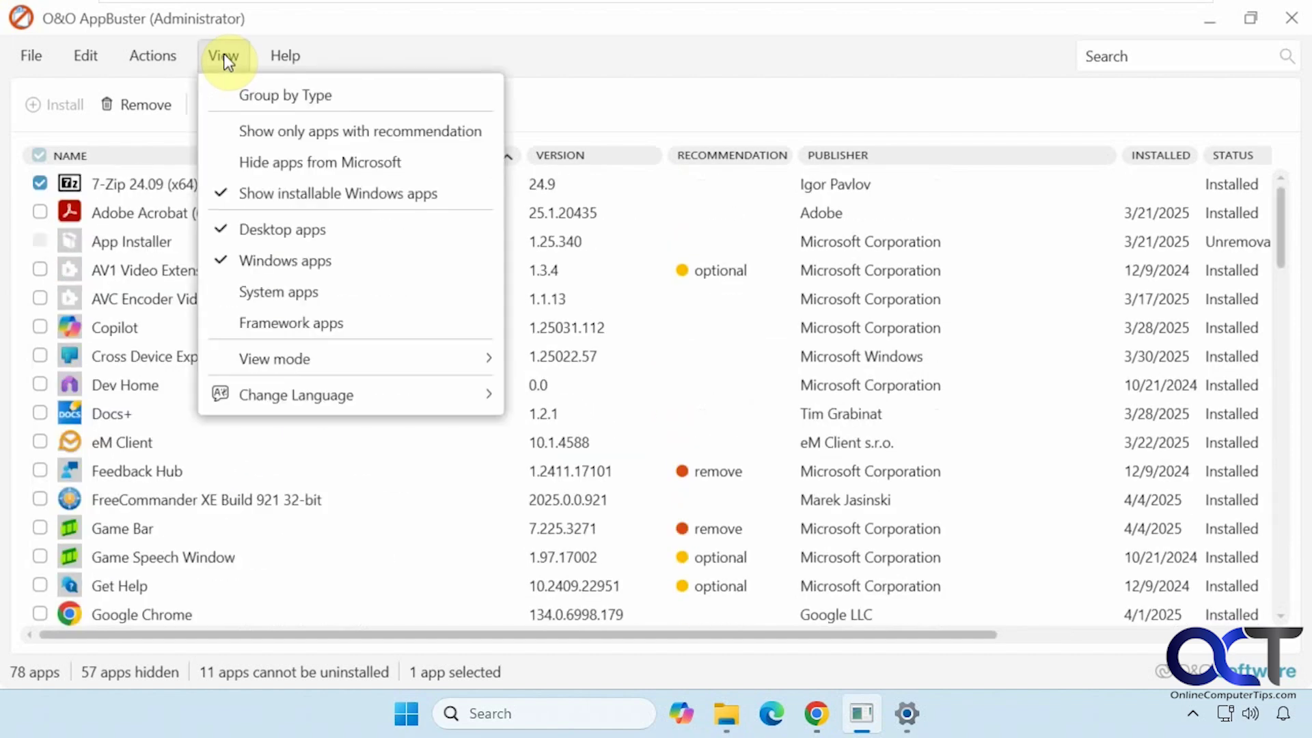
click(258, 134)
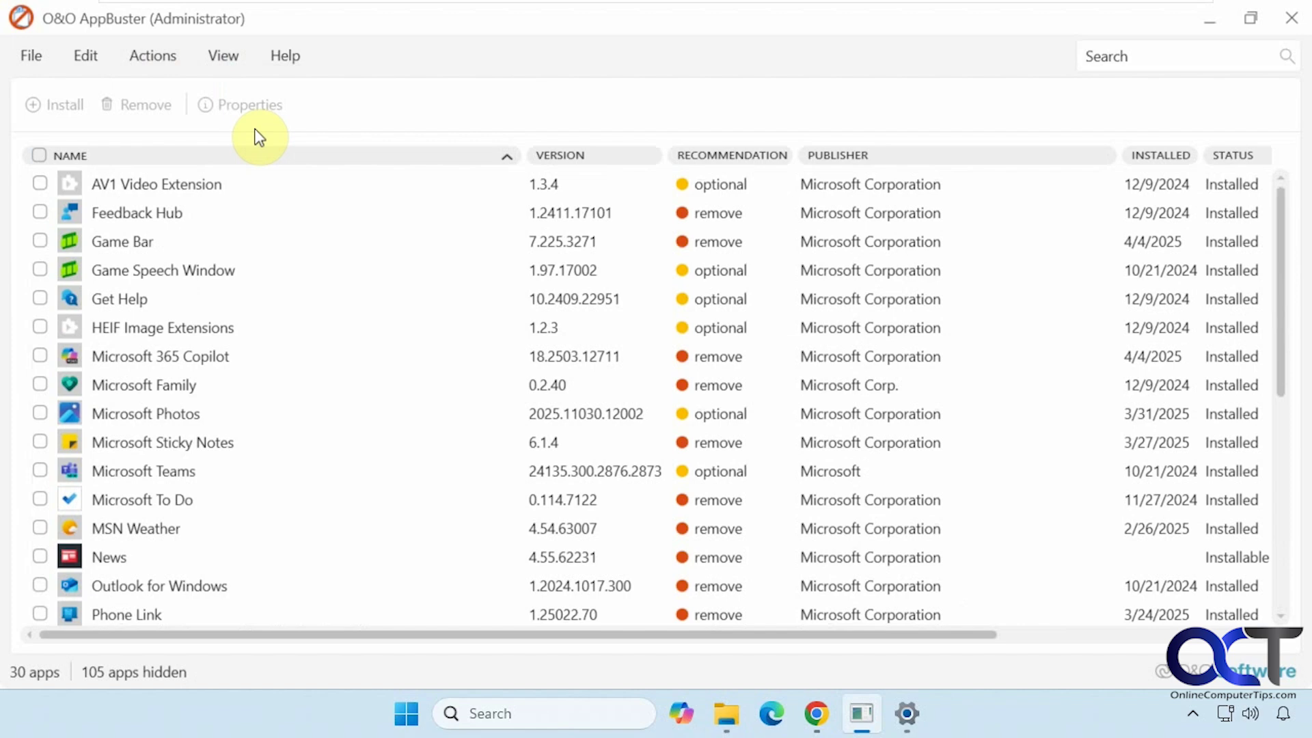
click(223, 54)
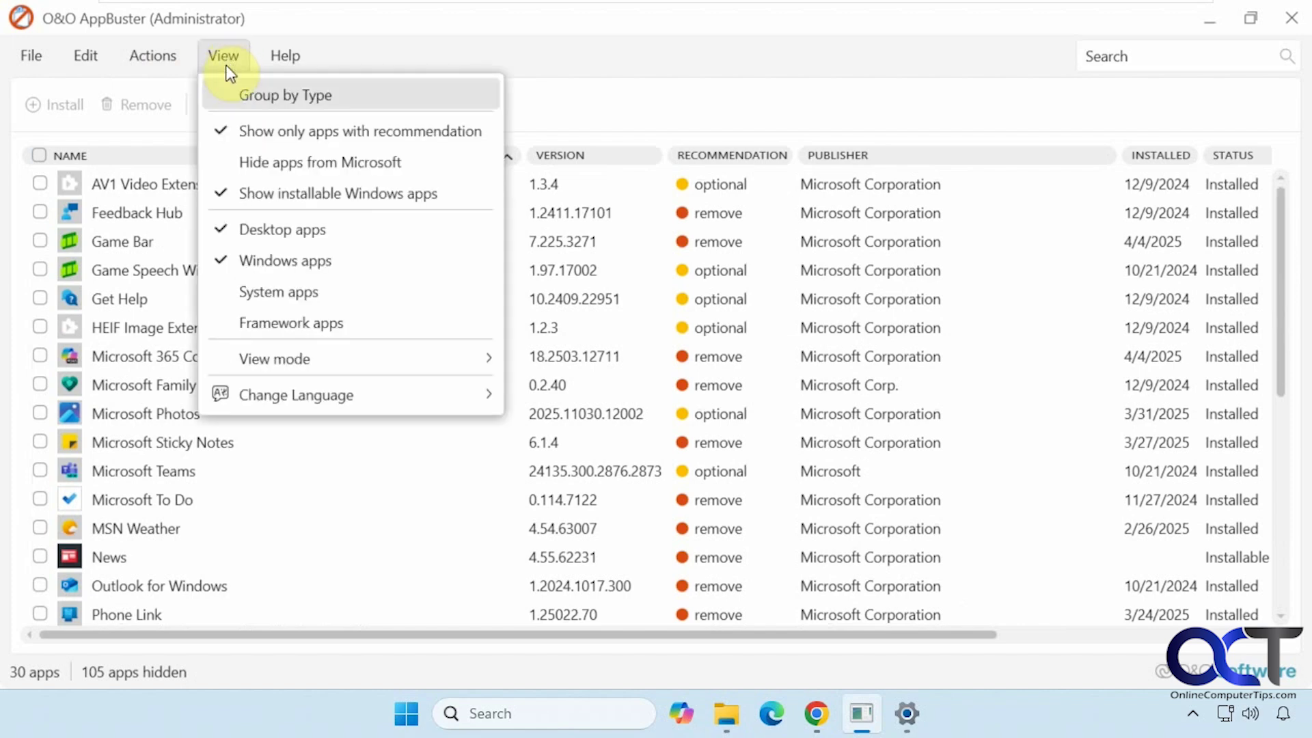
click(248, 132)
click(226, 56)
mouse_move(281, 56)
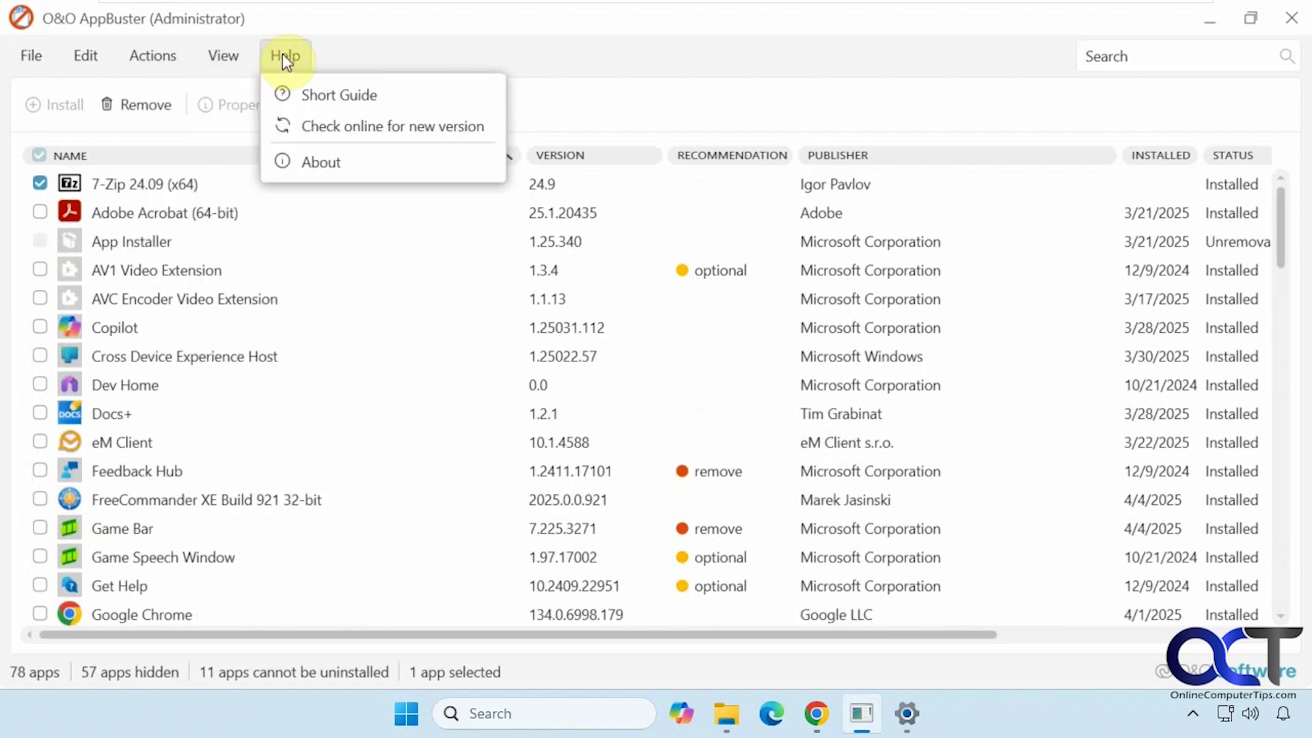
click(305, 93)
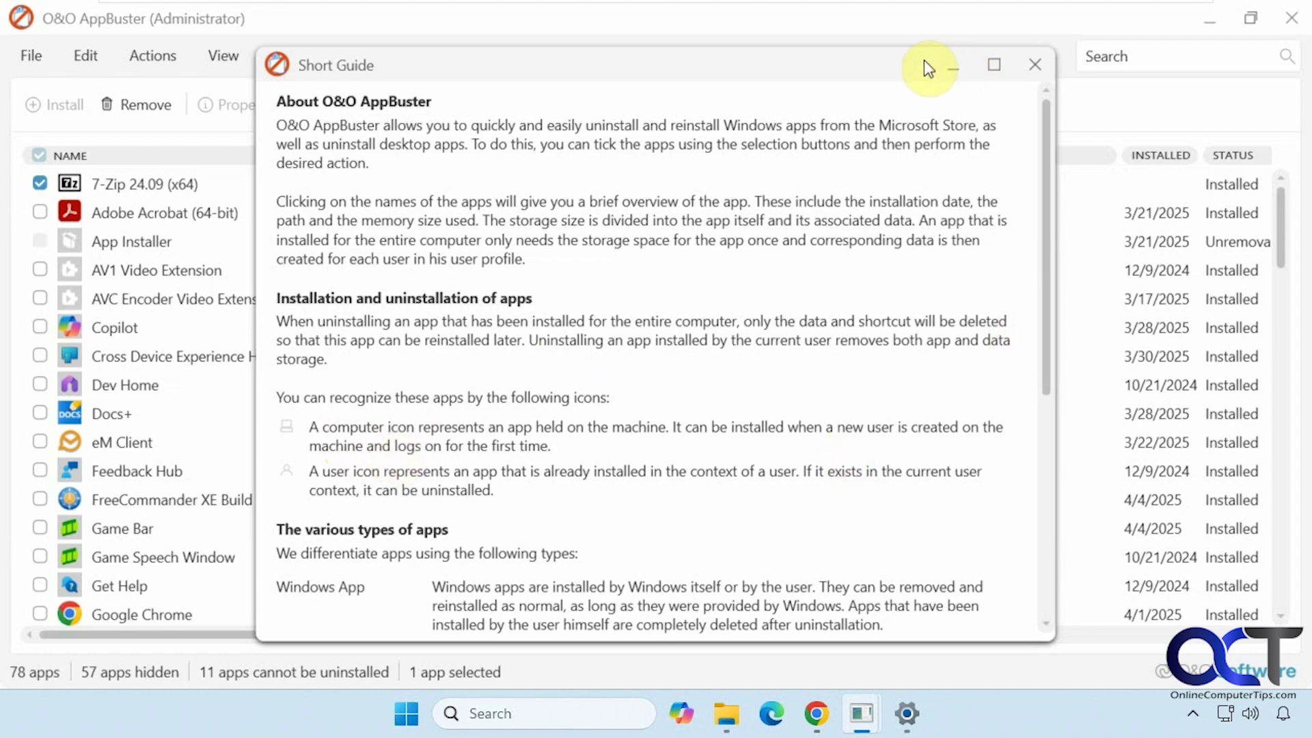
drag(895, 77, 781, 83)
click(932, 89)
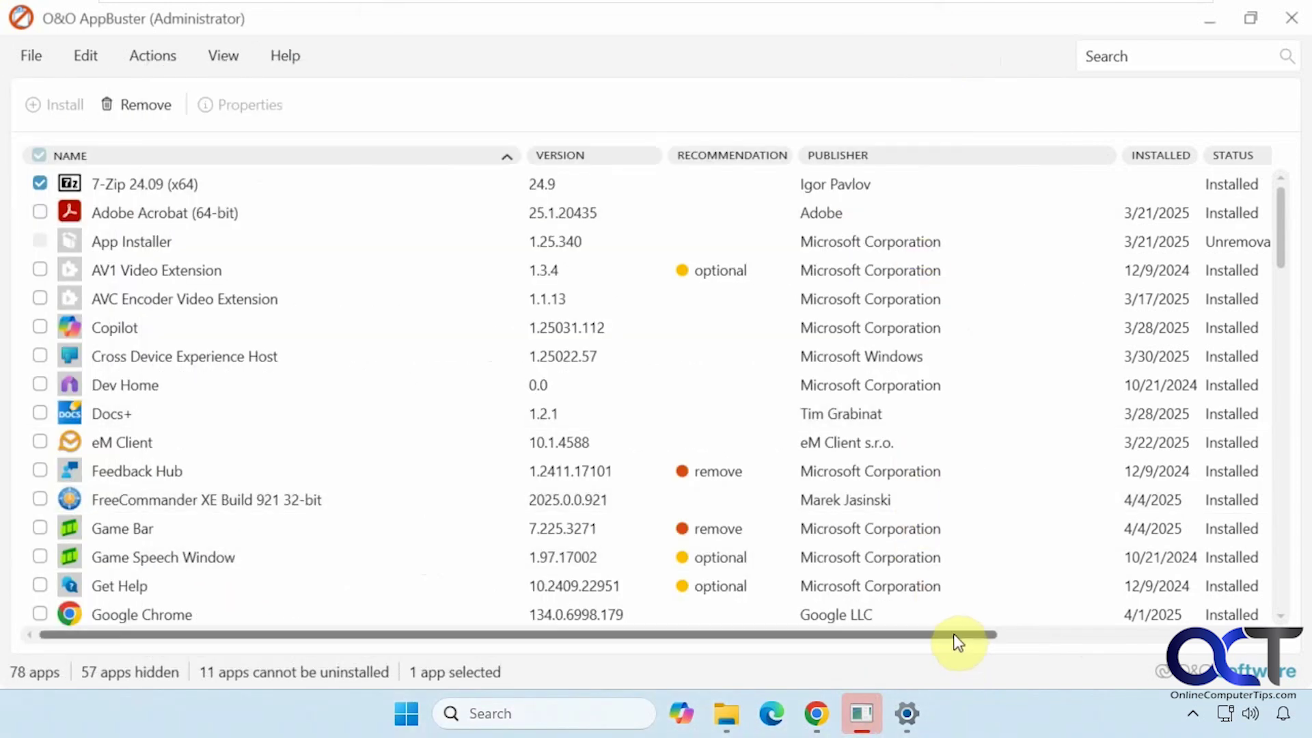
Step: Read through the Short Guide from the Help menu, then close it to return to the app list
drag(955, 635, 1198, 635)
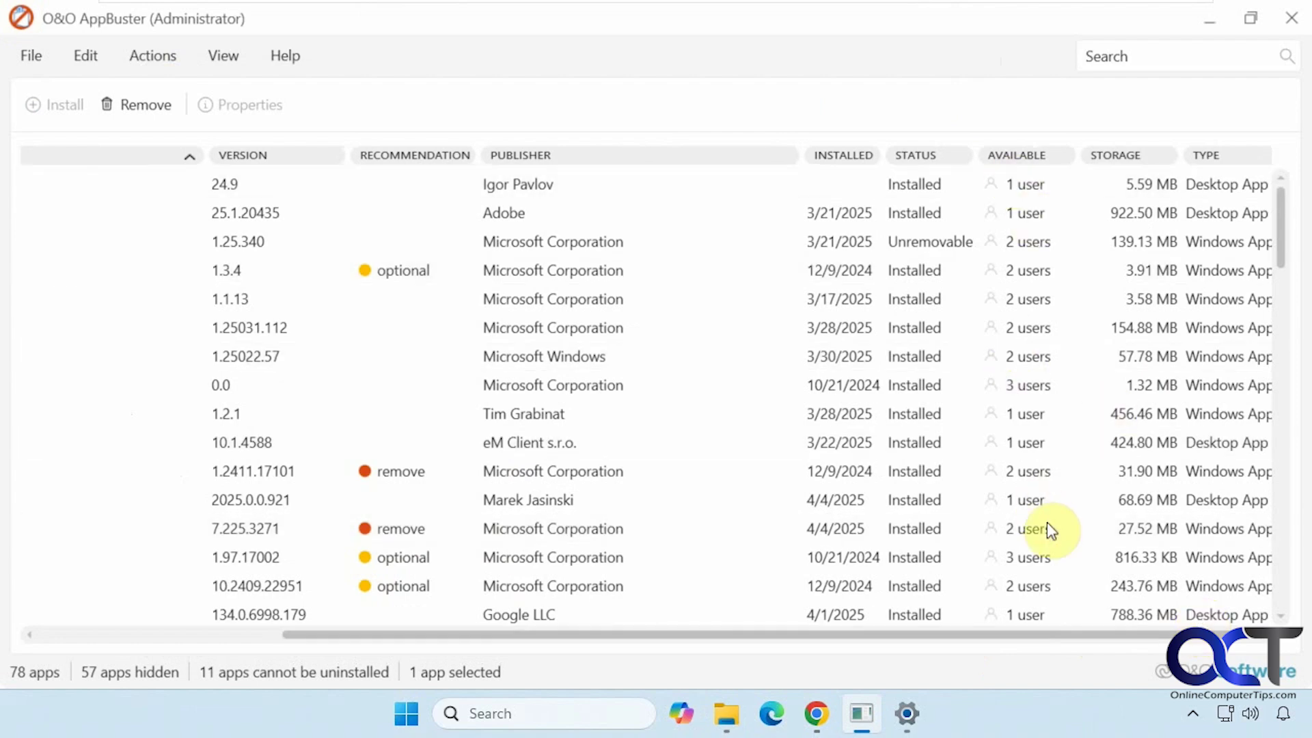
scroll(1047, 639, right, 1)
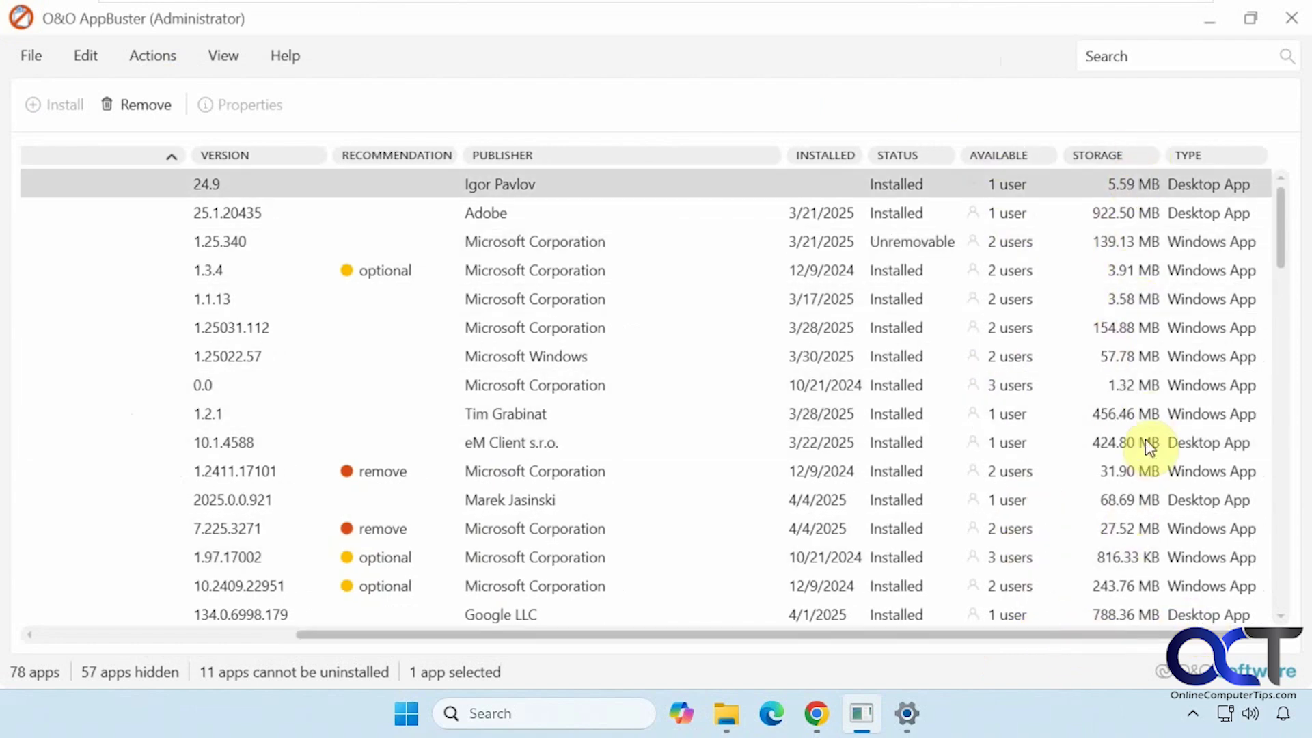
click(284, 58)
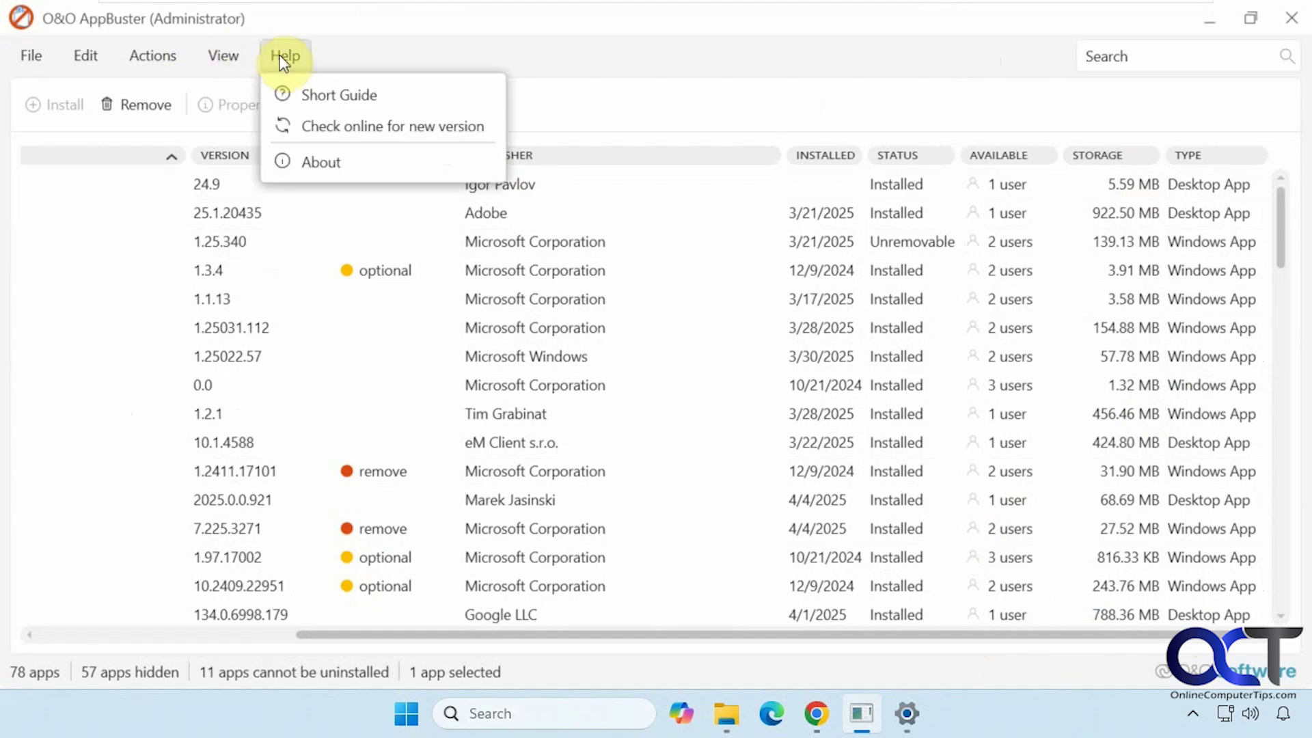
click(298, 92)
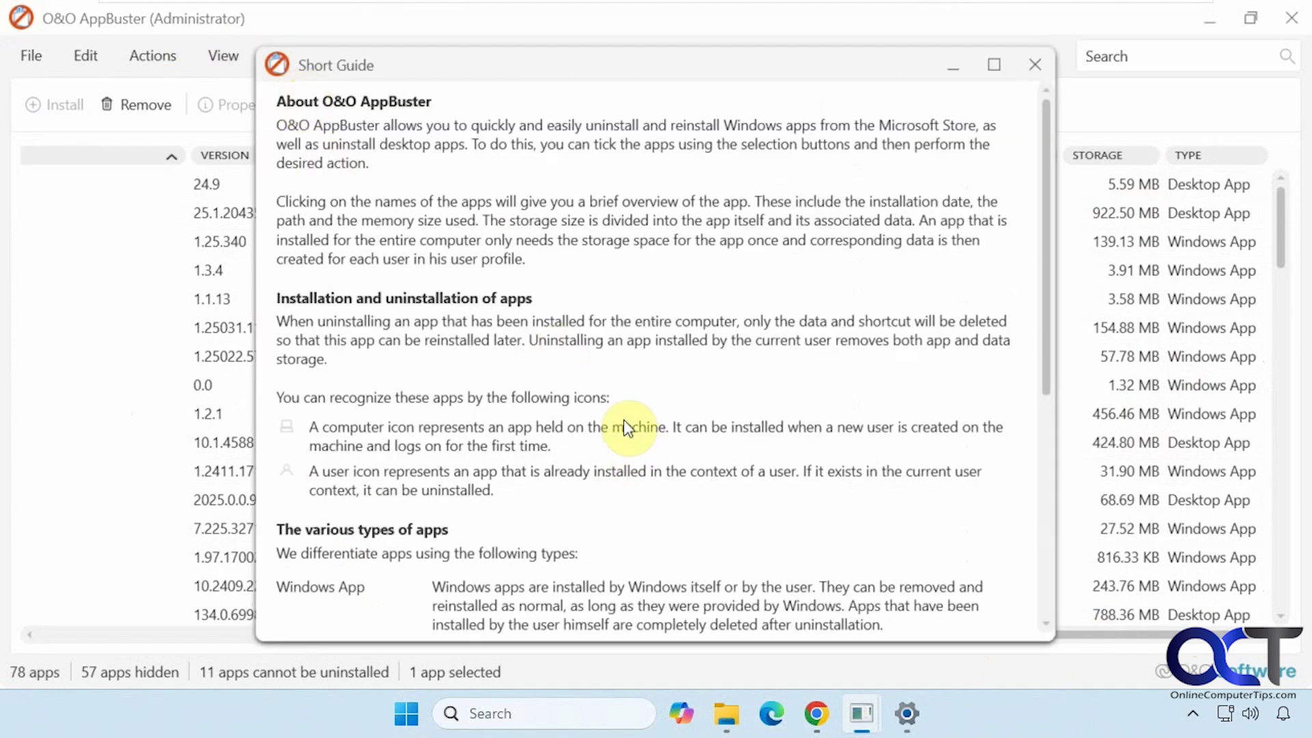
scroll(627, 429, down, 5)
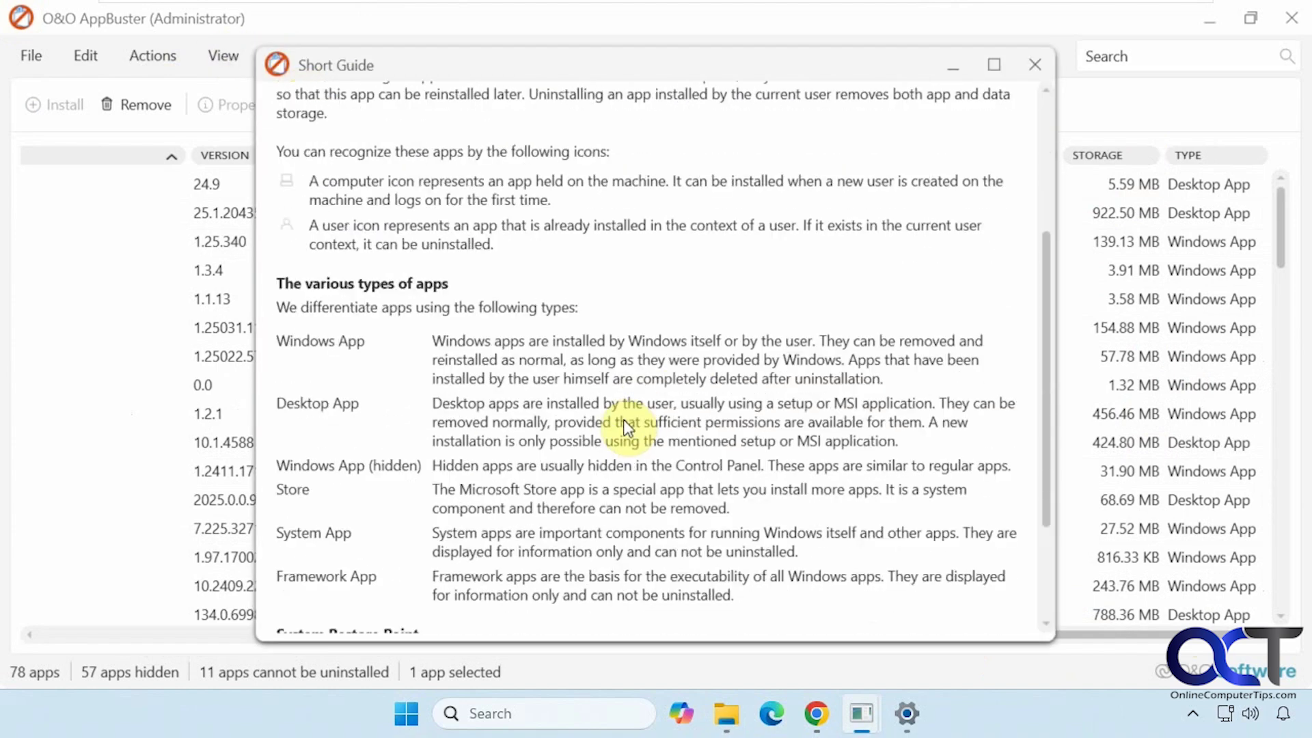
scroll(623, 427, down, 1)
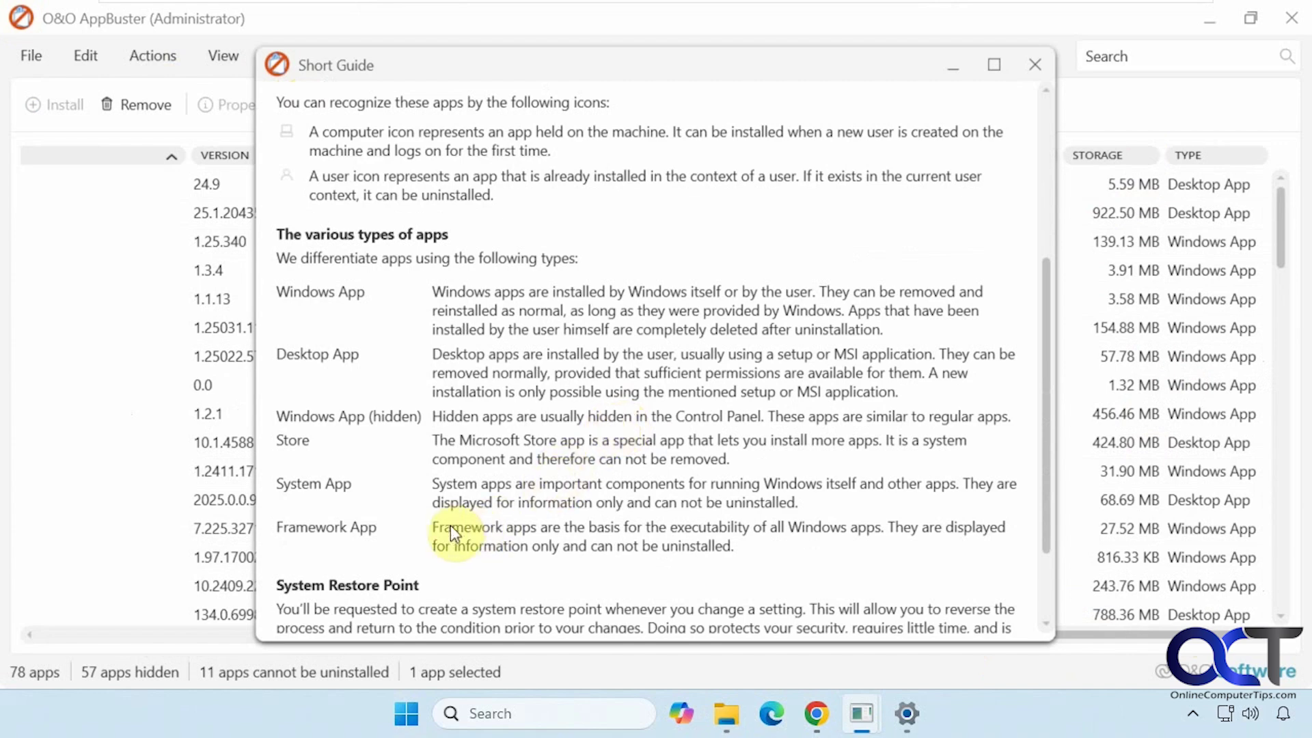
scroll(646, 520, down, 2)
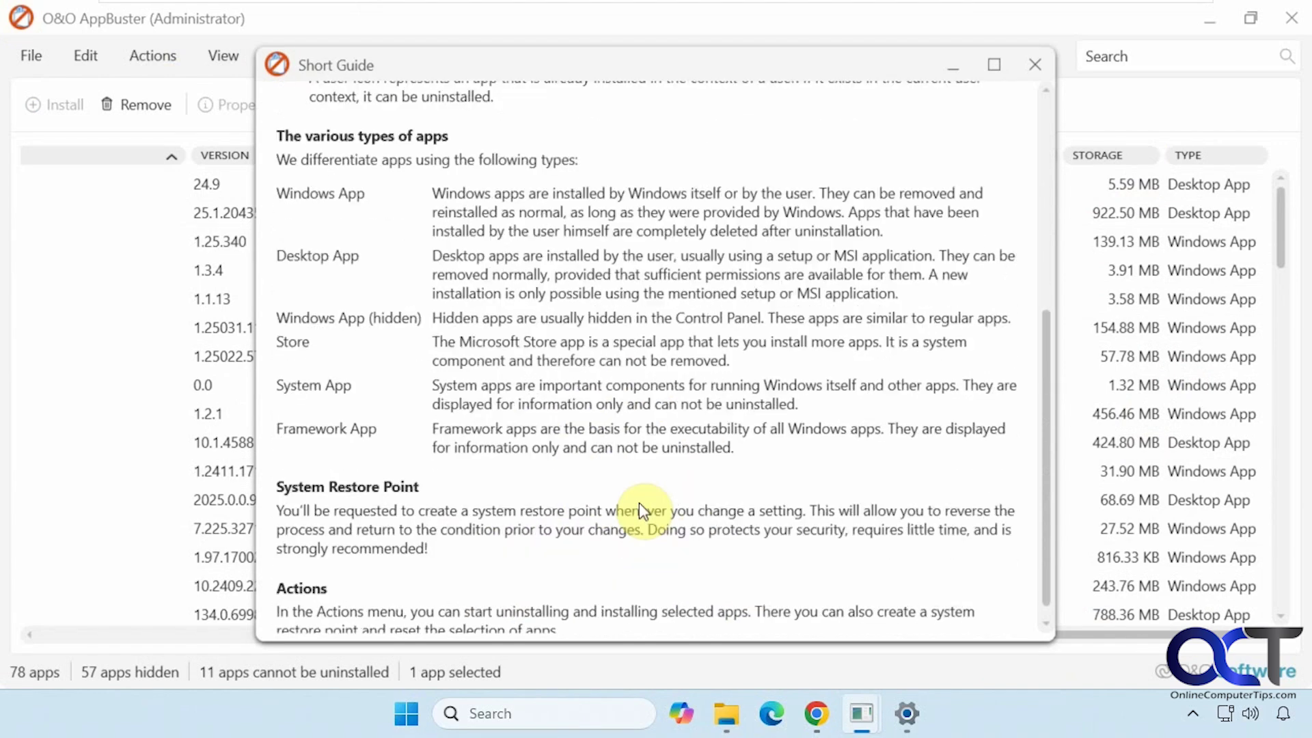
scroll(638, 503, down, 1)
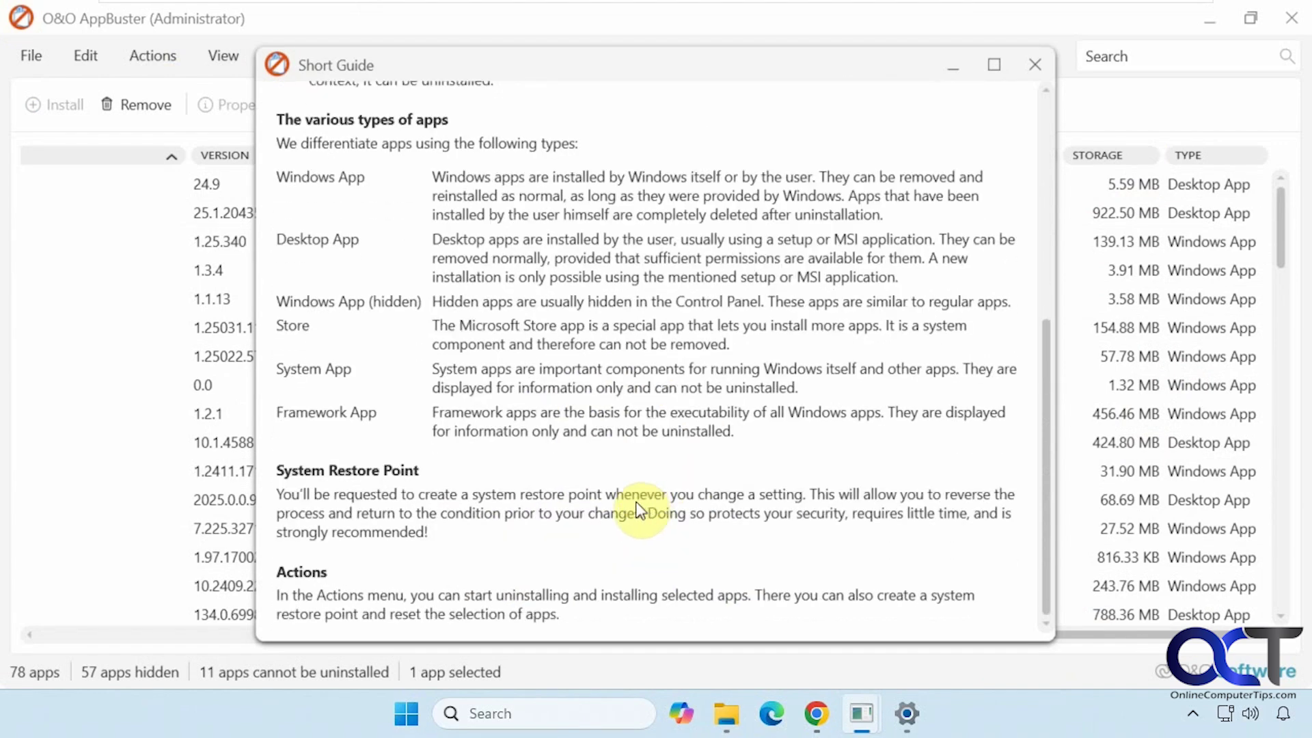
click(1033, 68)
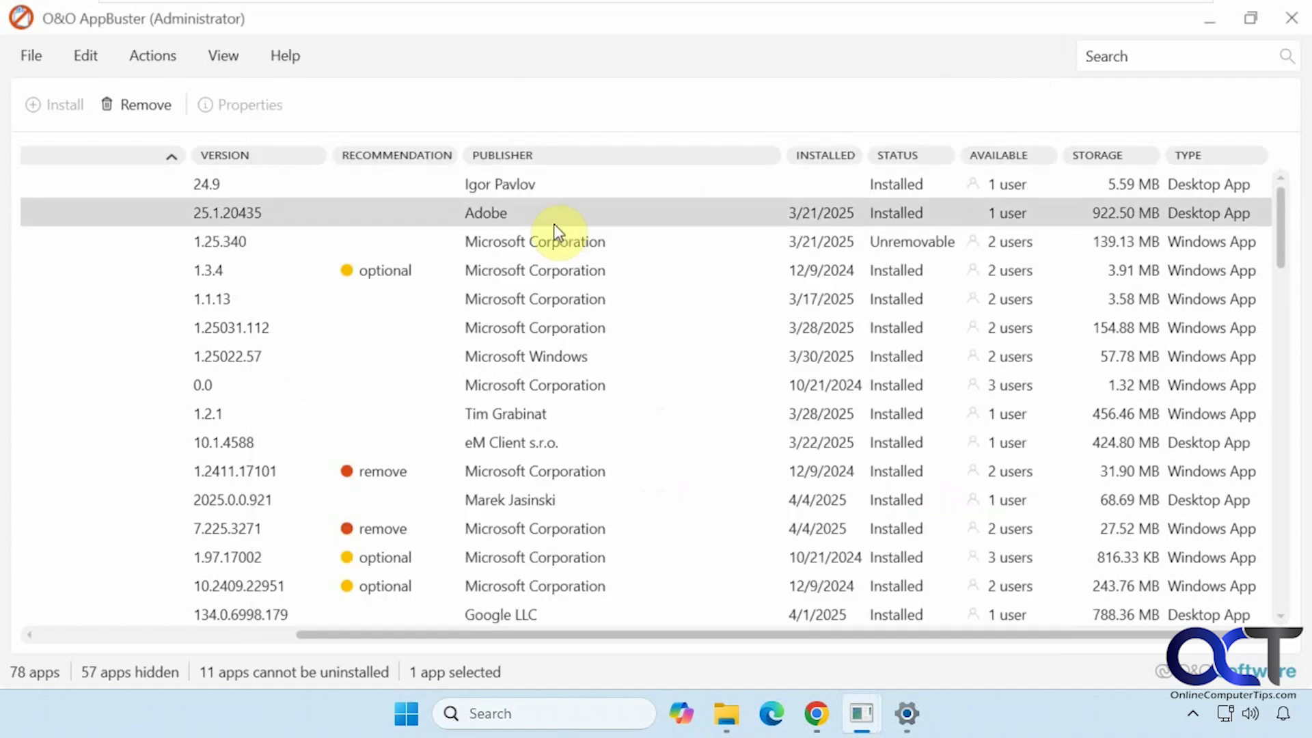
Step: Tick FreeCommander XE, Game Bar and Solitaire & Casual Games for removal
drag(703, 636, 450, 646)
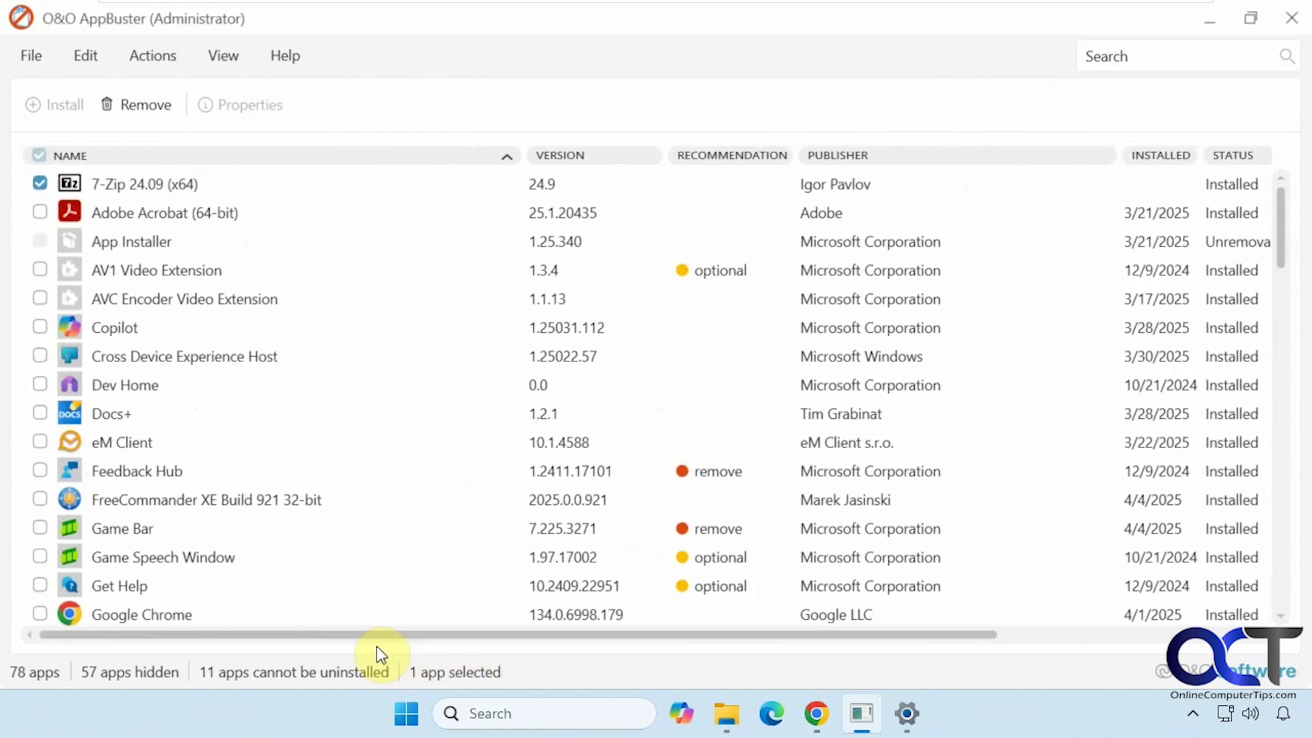
click(39, 498)
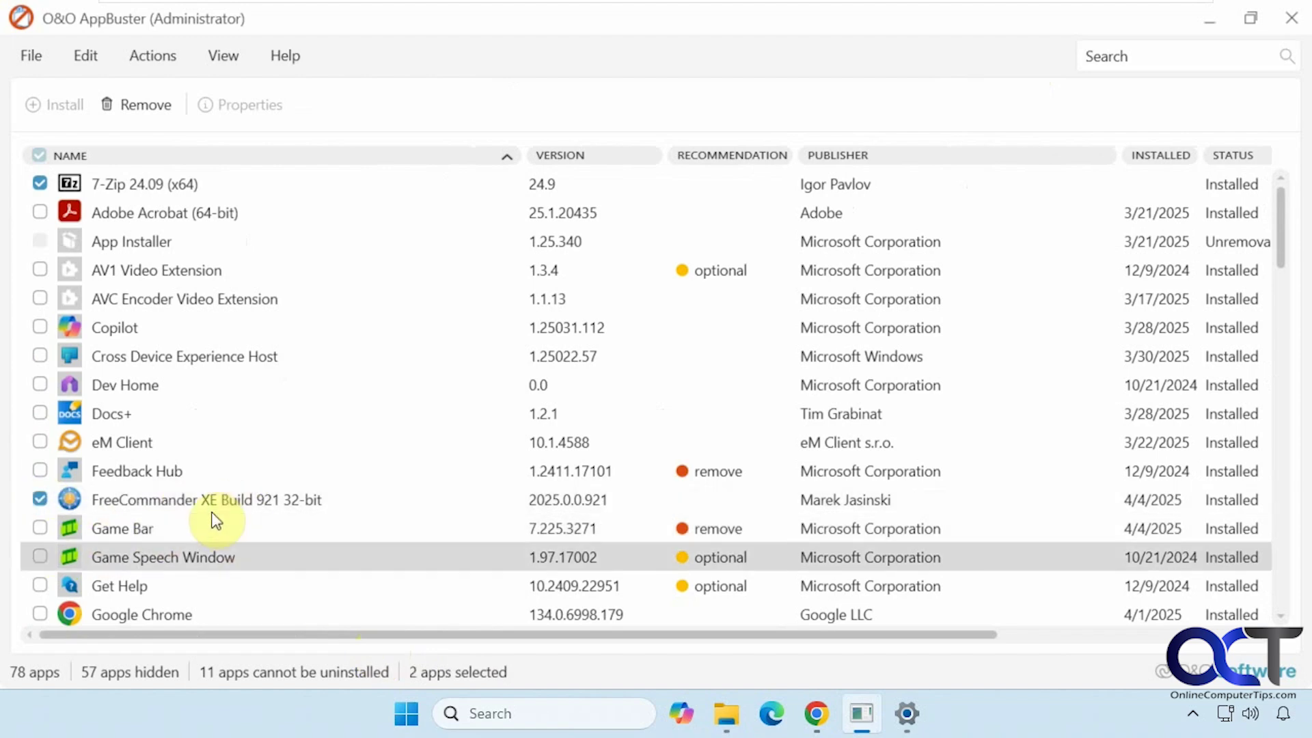
click(39, 528)
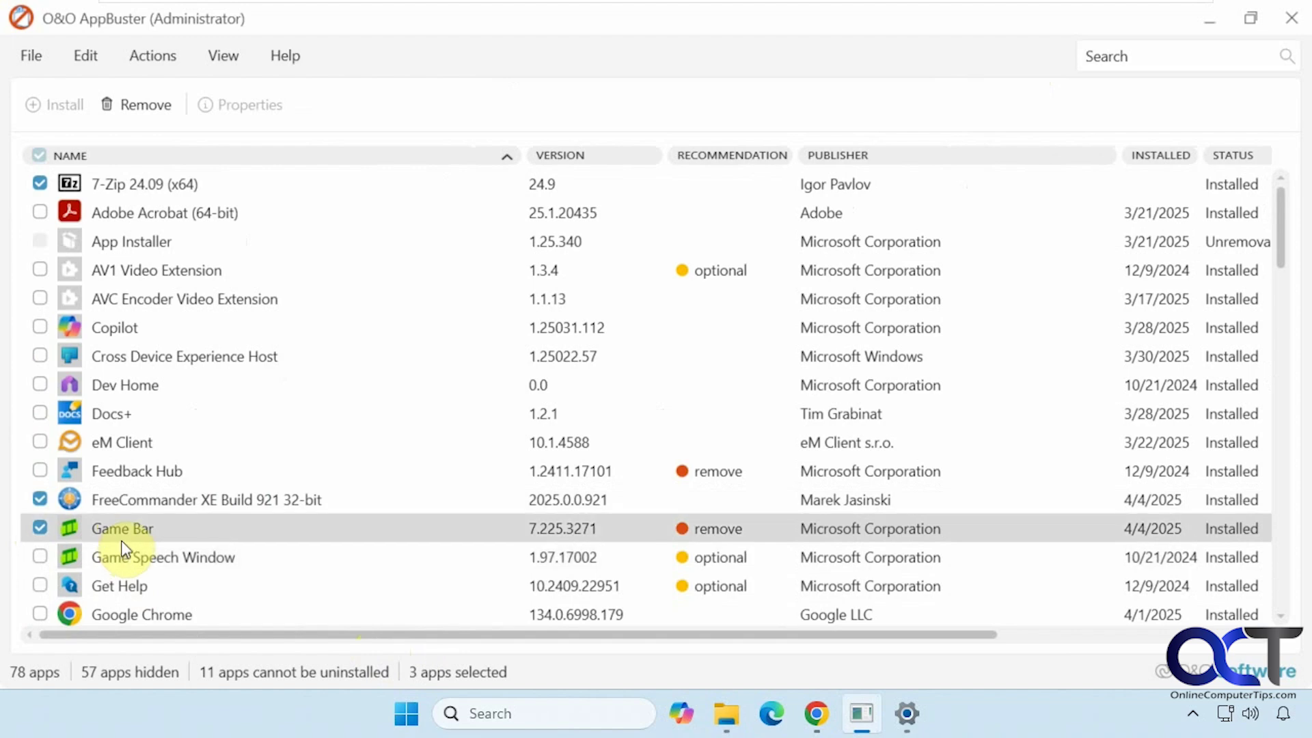
scroll(155, 542, down, 3)
scroll(155, 543, down, 4)
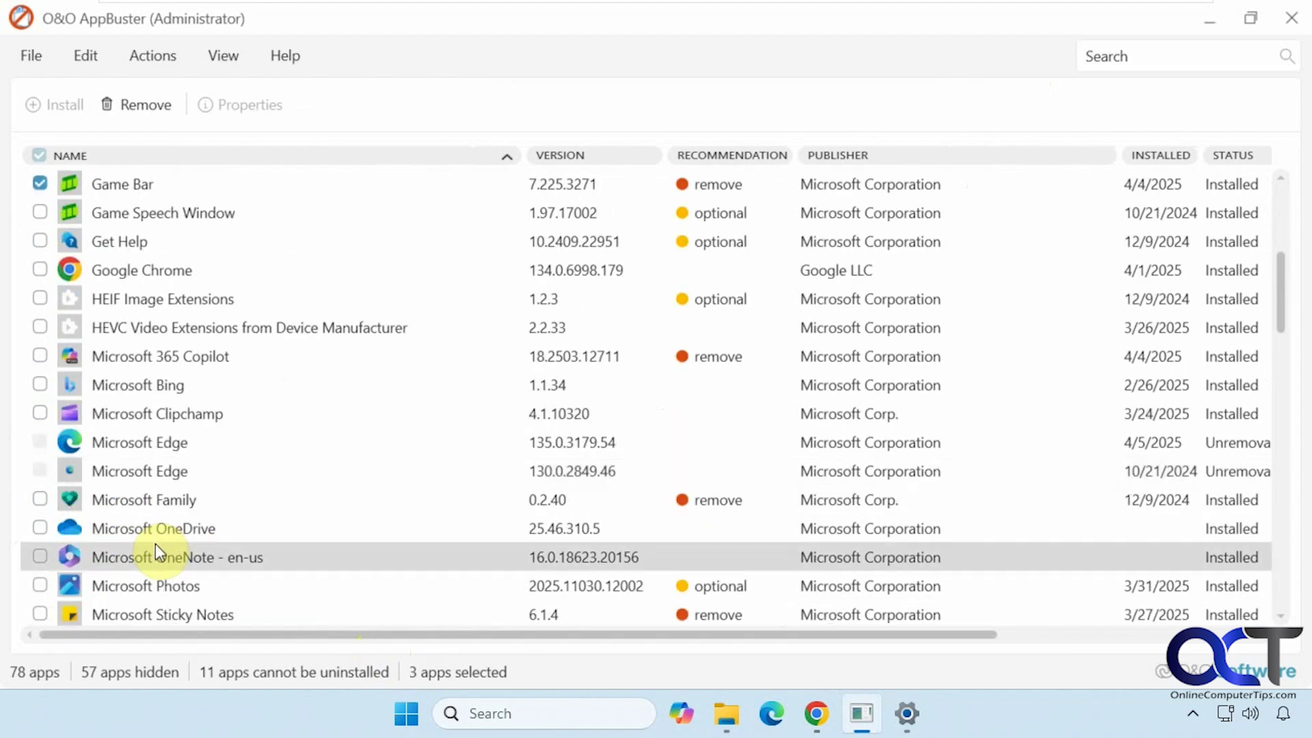
scroll(154, 544, down, 1)
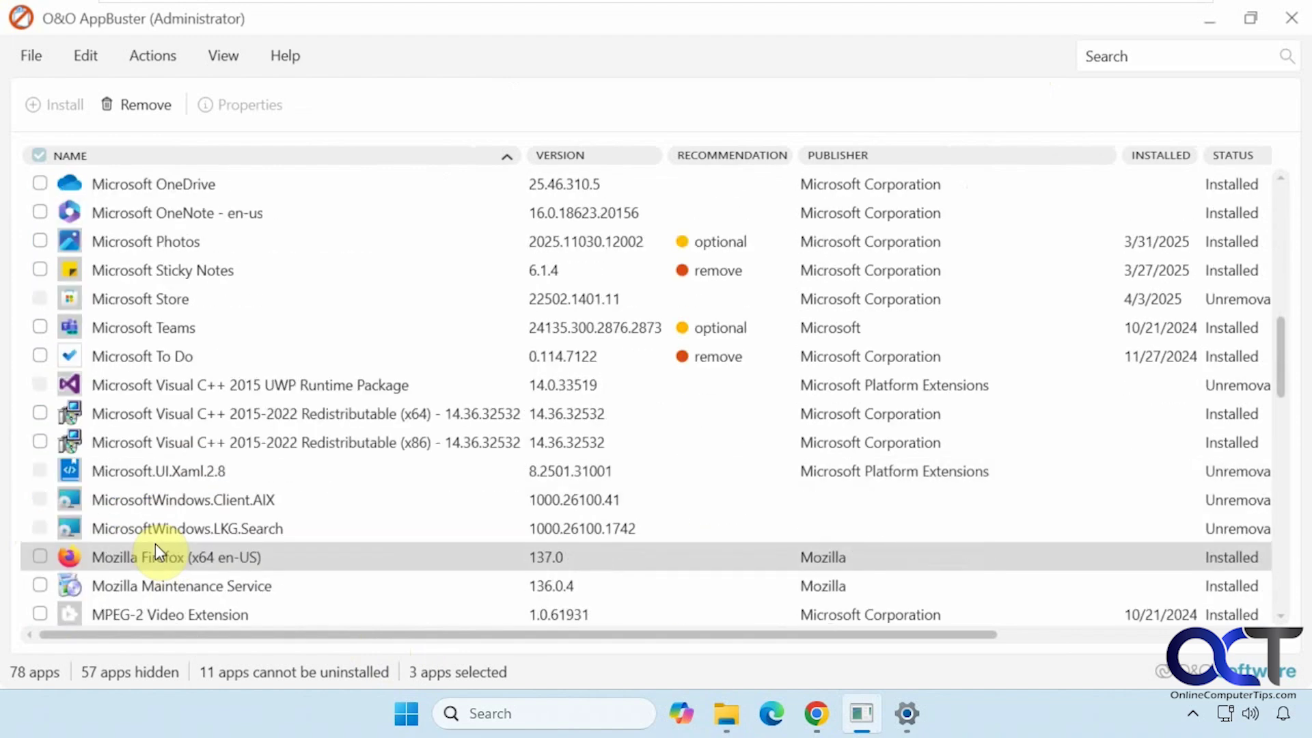
scroll(155, 543, down, 1)
scroll(155, 543, down, 4)
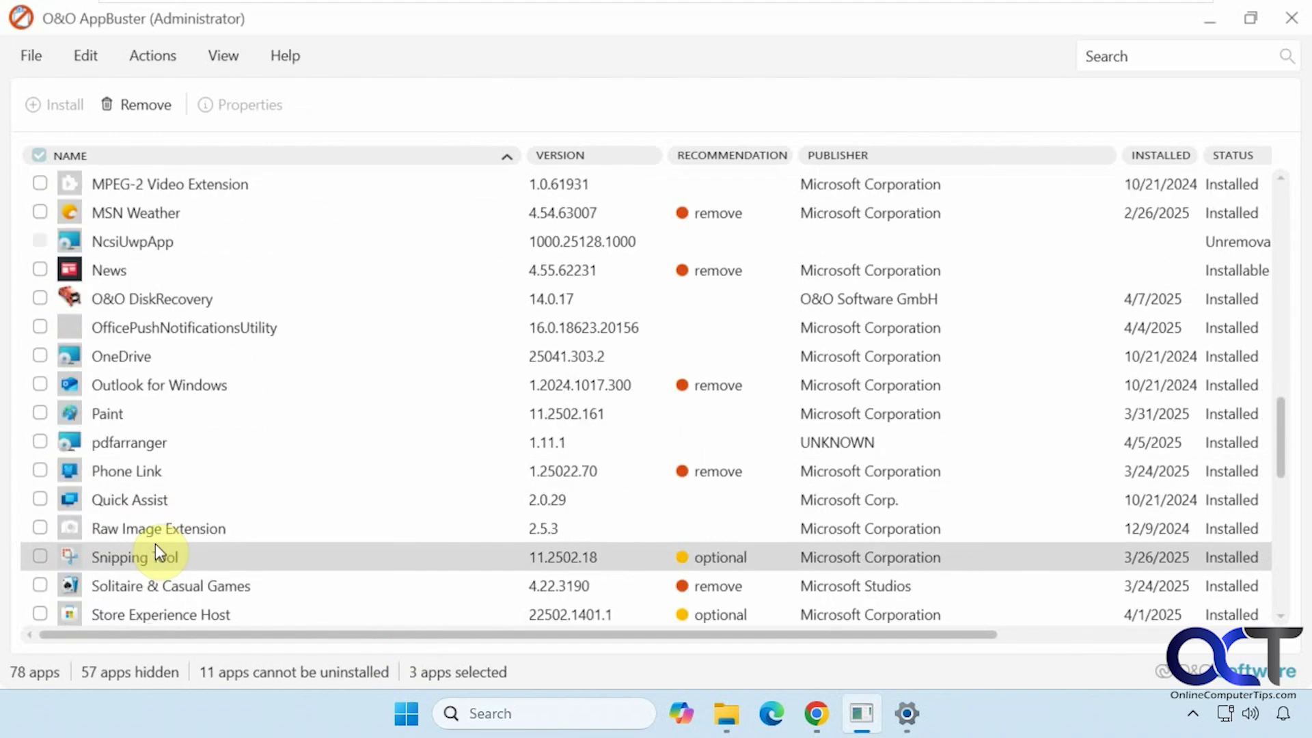
click(39, 585)
scroll(198, 531, up, 2)
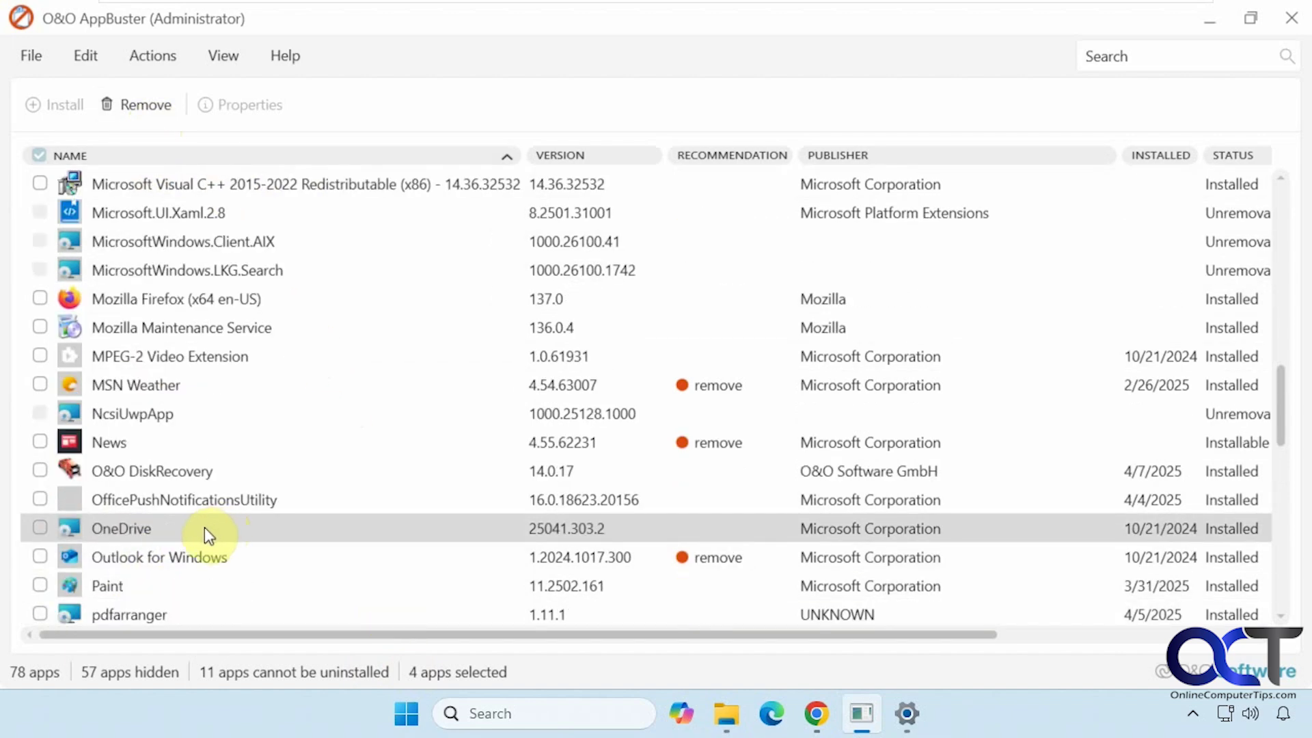
scroll(203, 528, up, 2)
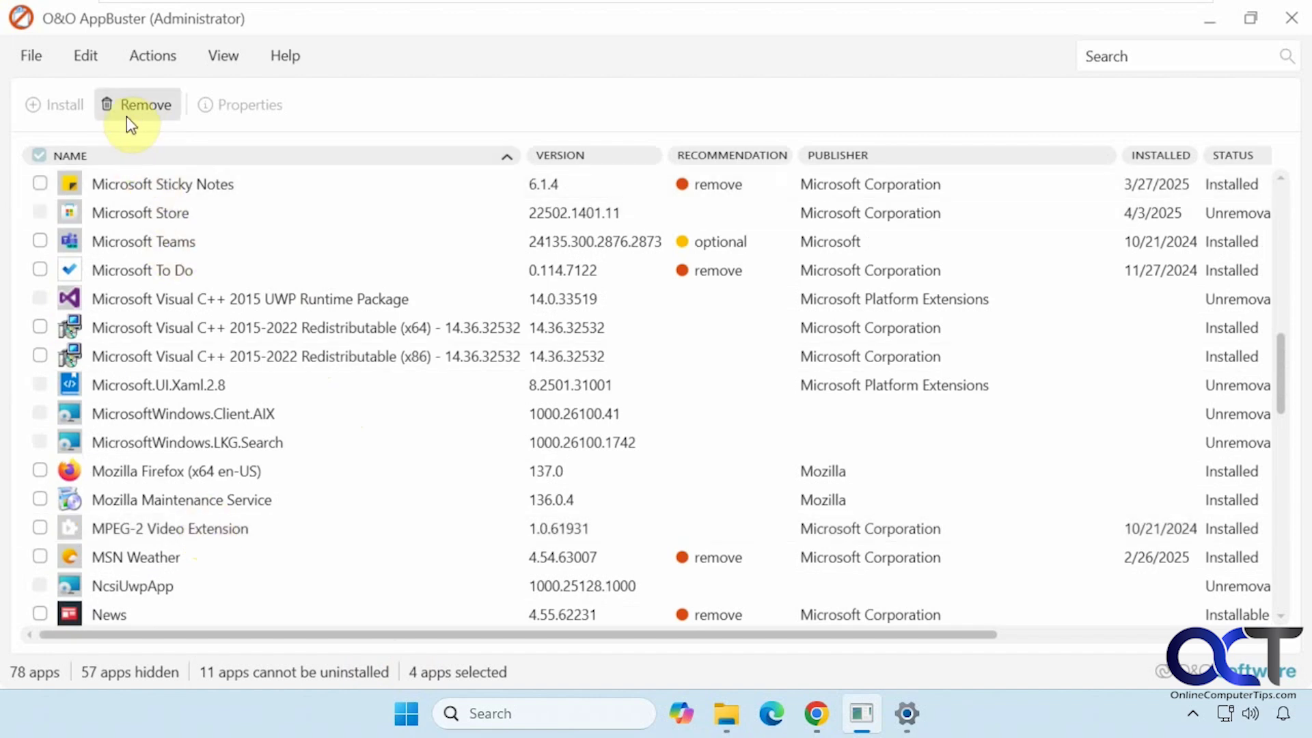
Step: Remove the four marked apps for the Current User, confirming with Yes
click(131, 121)
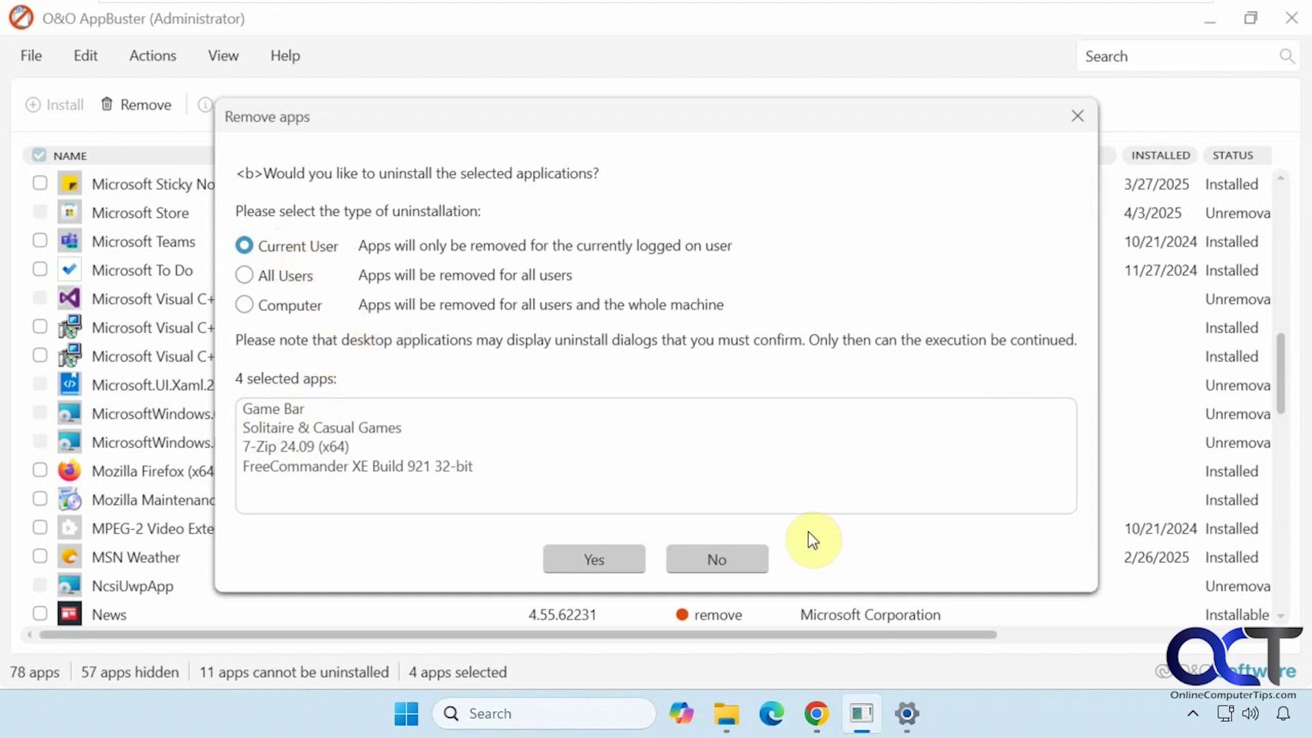
click(612, 562)
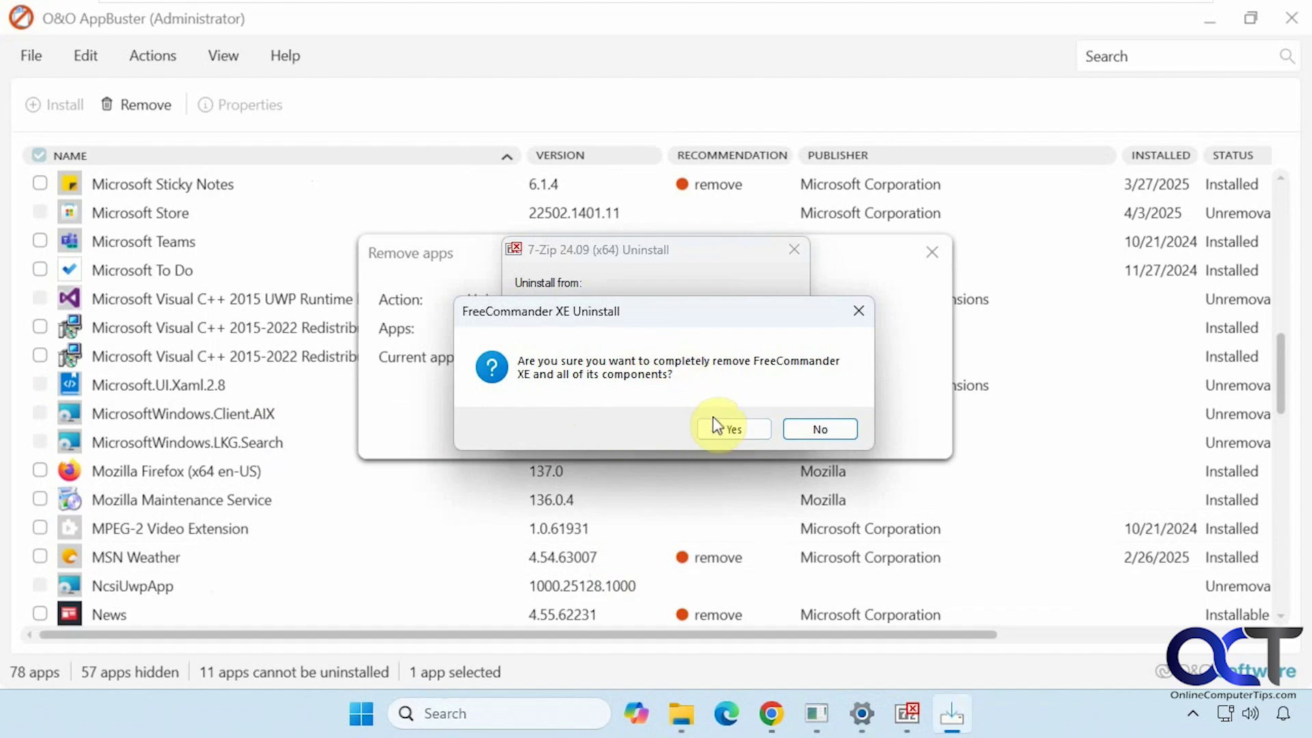
Step: Confirm FreeCommander XE's removal, run 7-Zip's uninstaller, and close the removal summary
click(726, 430)
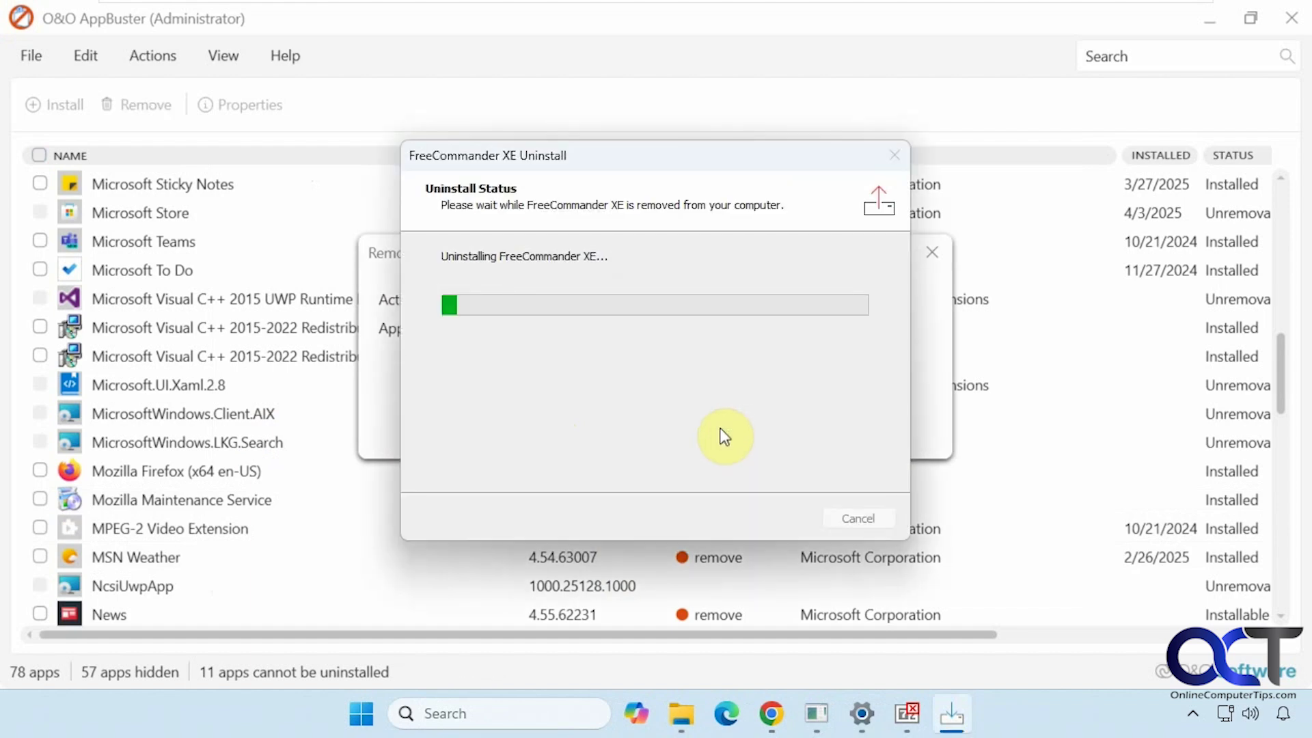
click(801, 436)
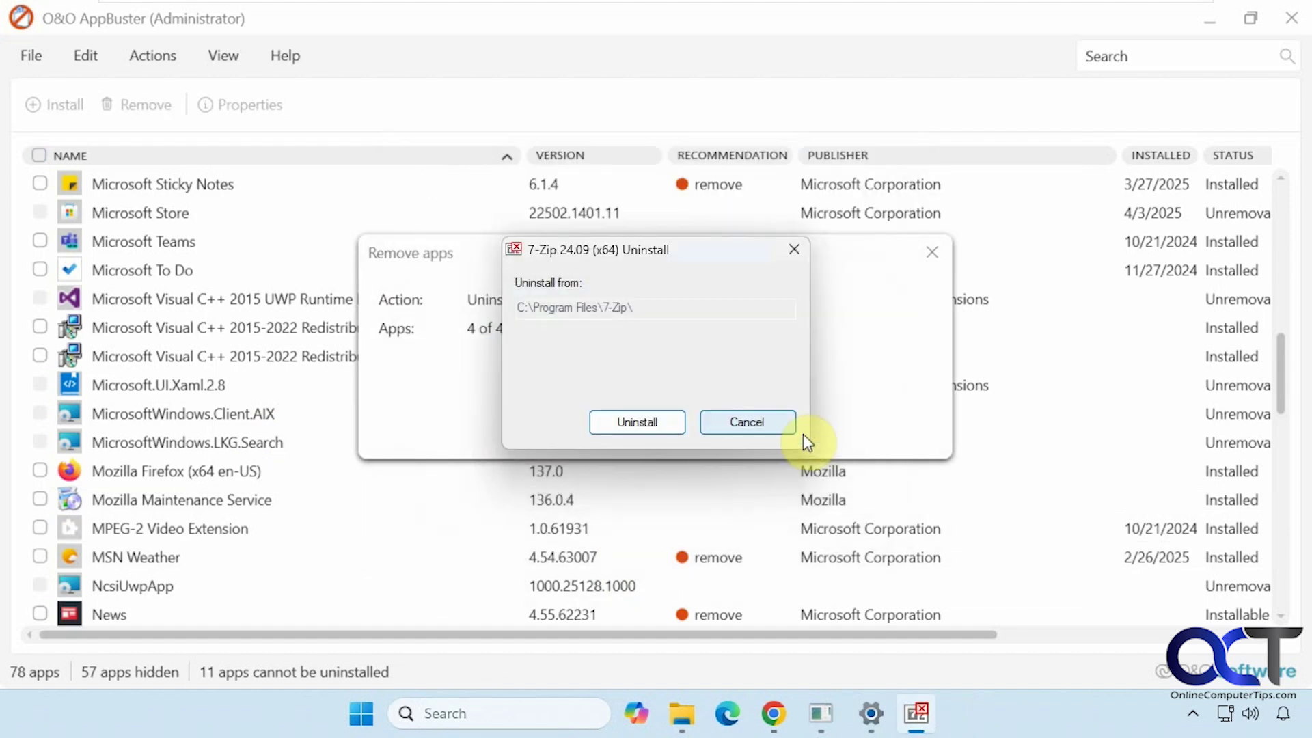
click(645, 421)
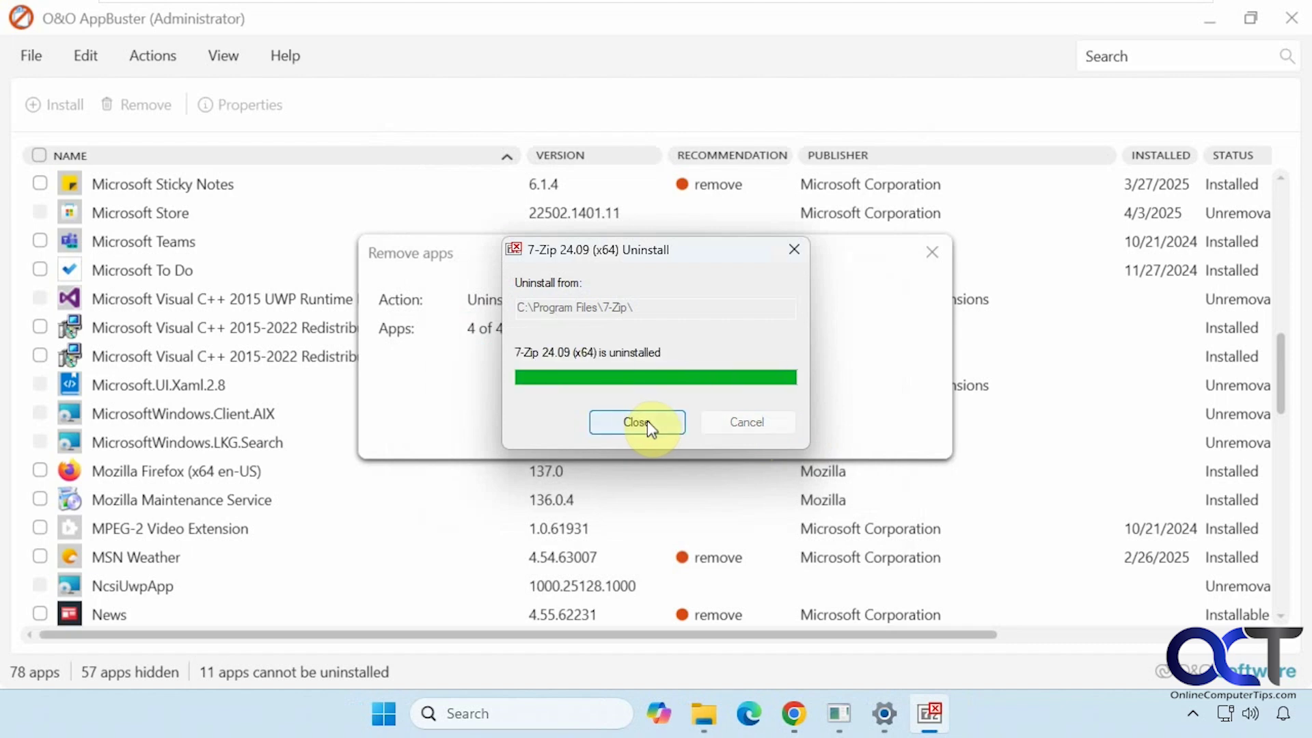
click(646, 421)
click(657, 429)
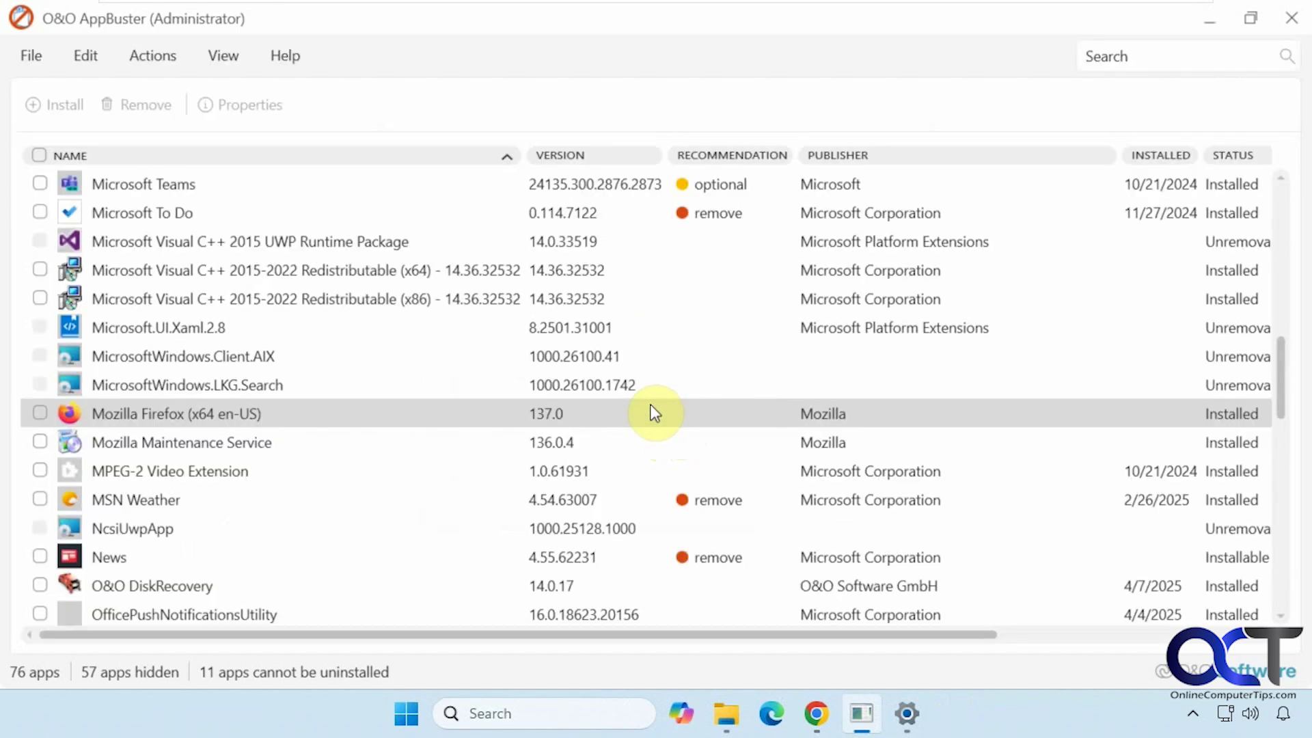
Step: Hide desktop and Windows apps, show installable Windows apps (9 listed), and tick Solitaire & Casual Games
click(224, 55)
click(224, 229)
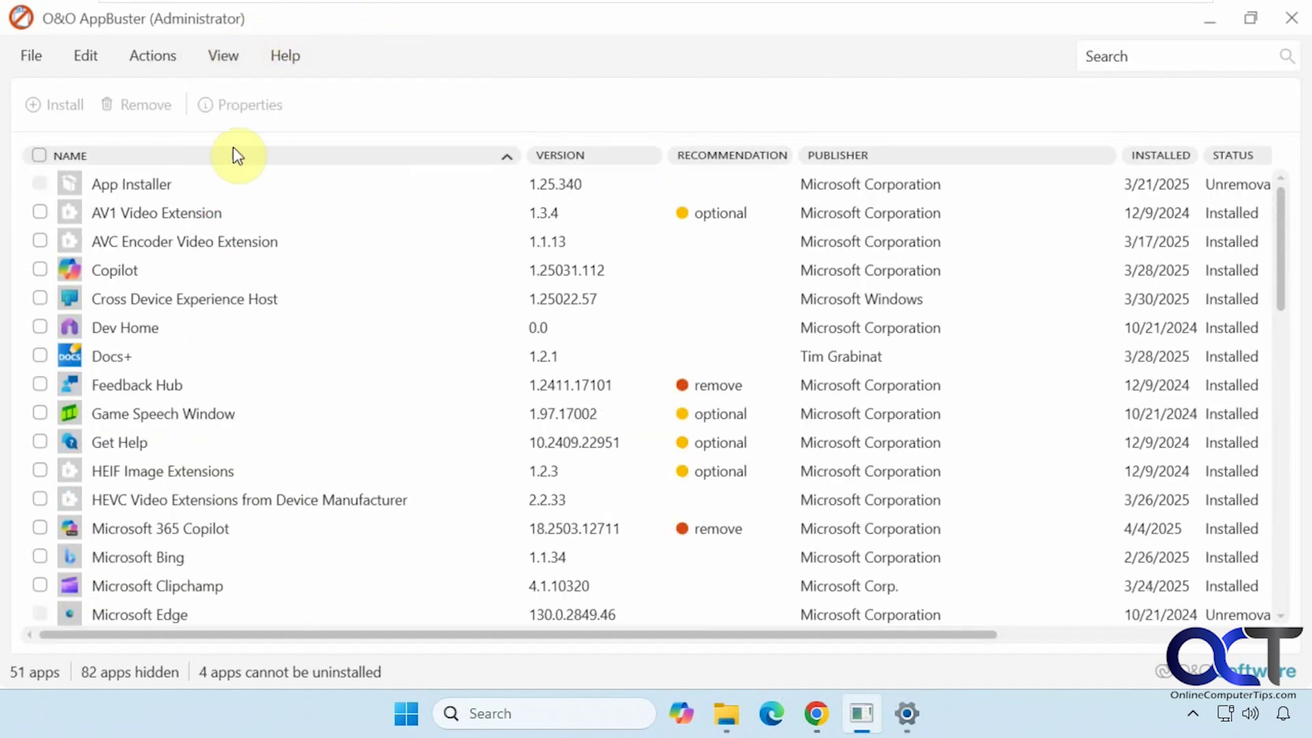
click(224, 55)
key(Escape)
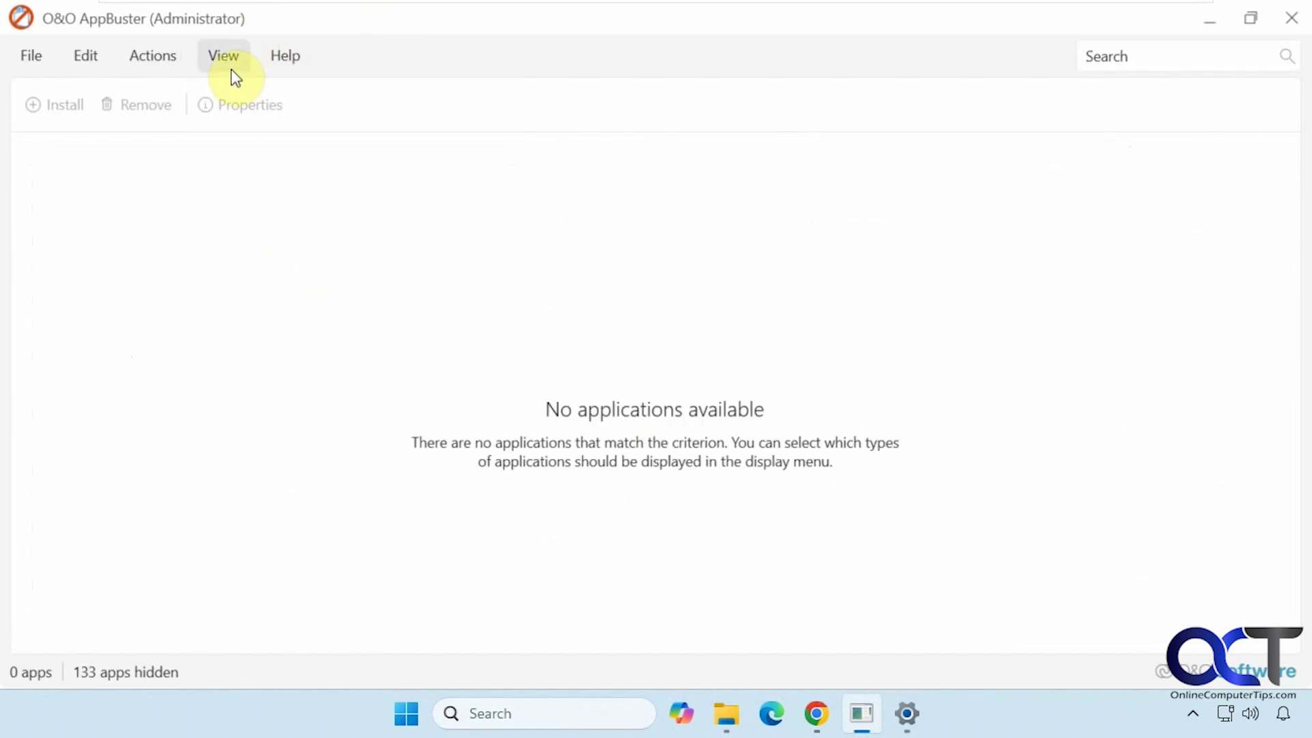
click(229, 65)
click(255, 192)
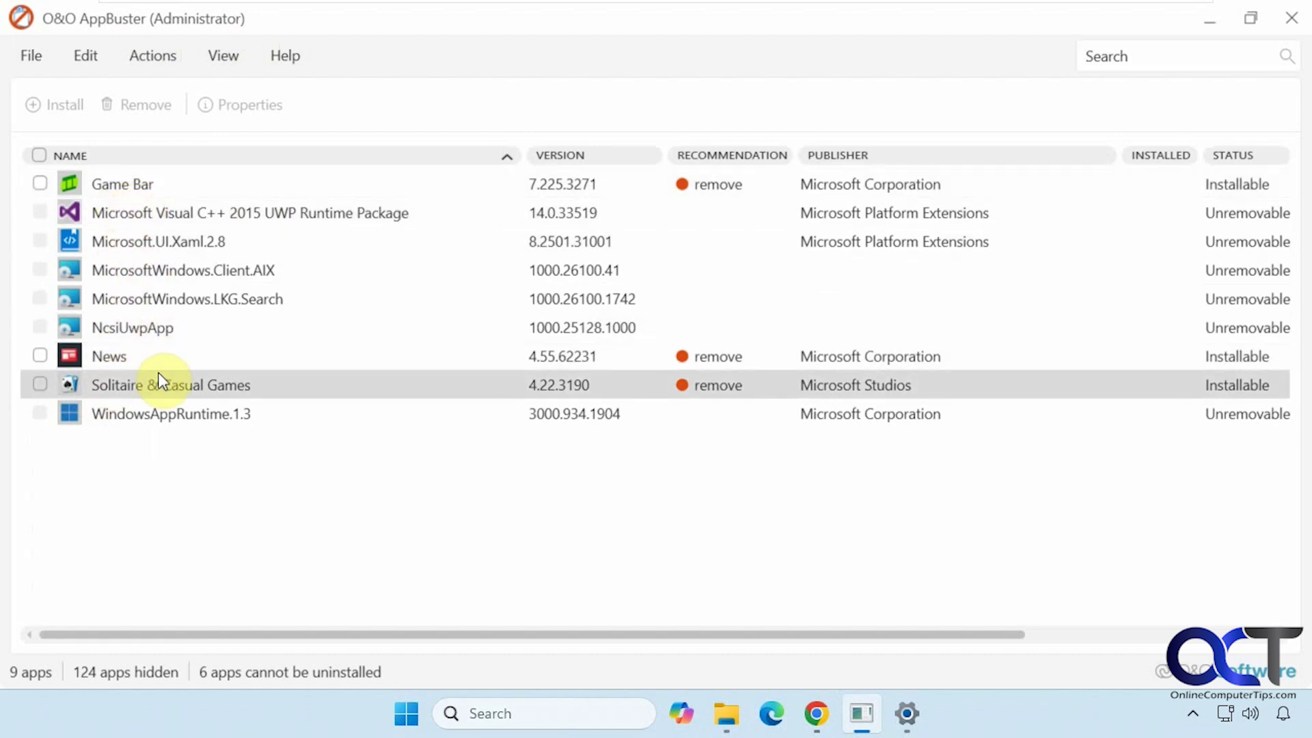
click(41, 386)
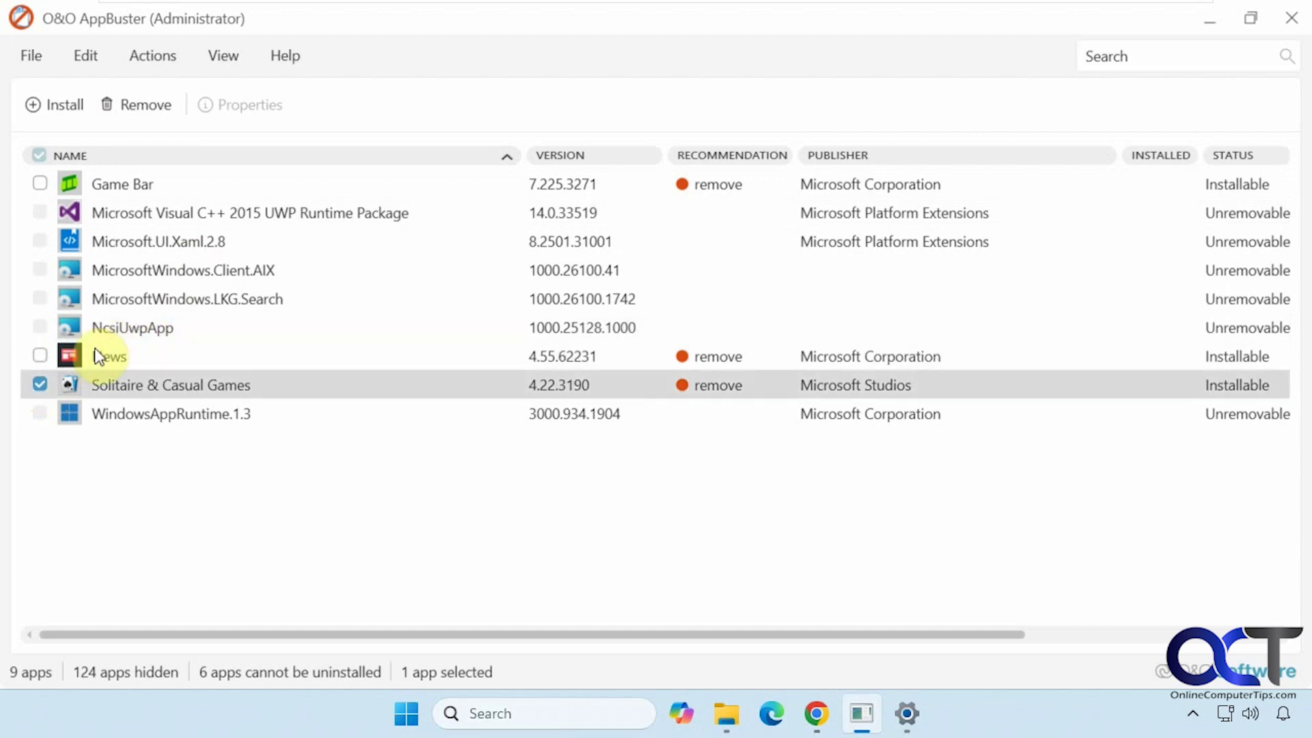
Step: Untick Solitaire & Casual Games and show desktop and Windows apps again (76 listed)
click(40, 385)
click(237, 54)
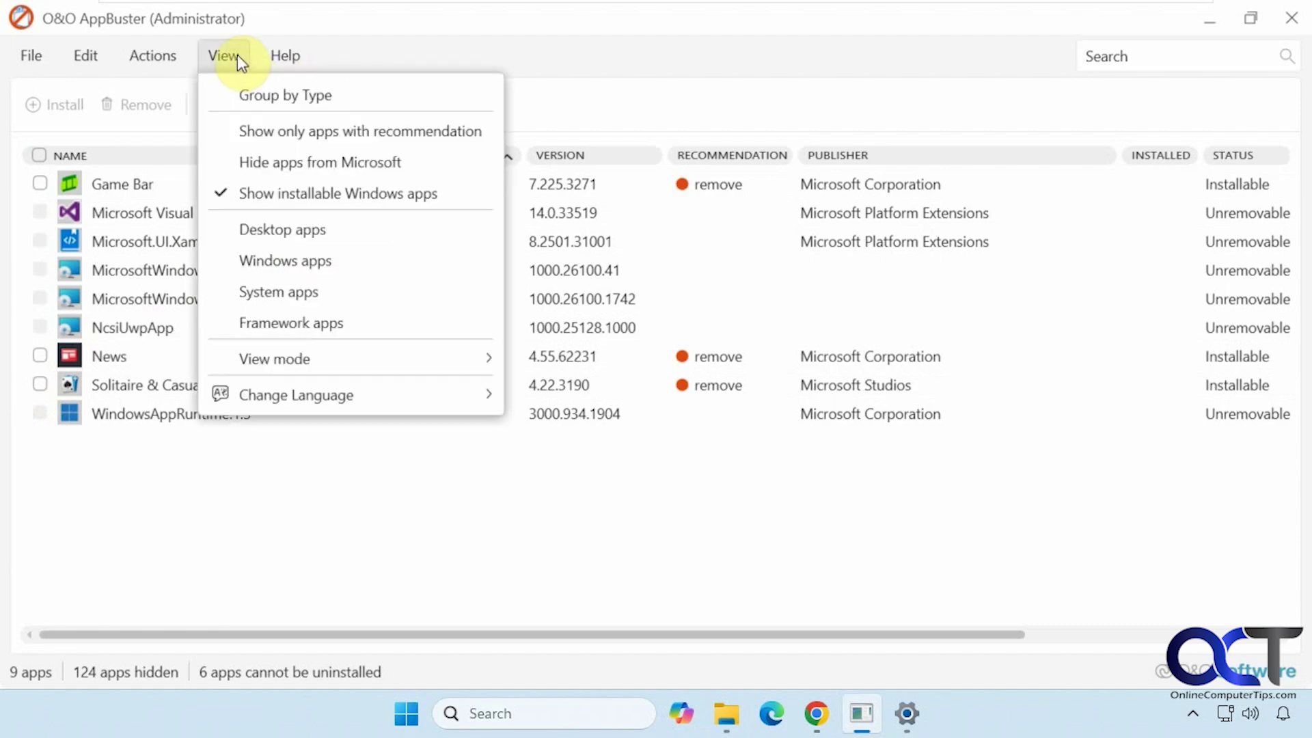
click(257, 228)
click(233, 56)
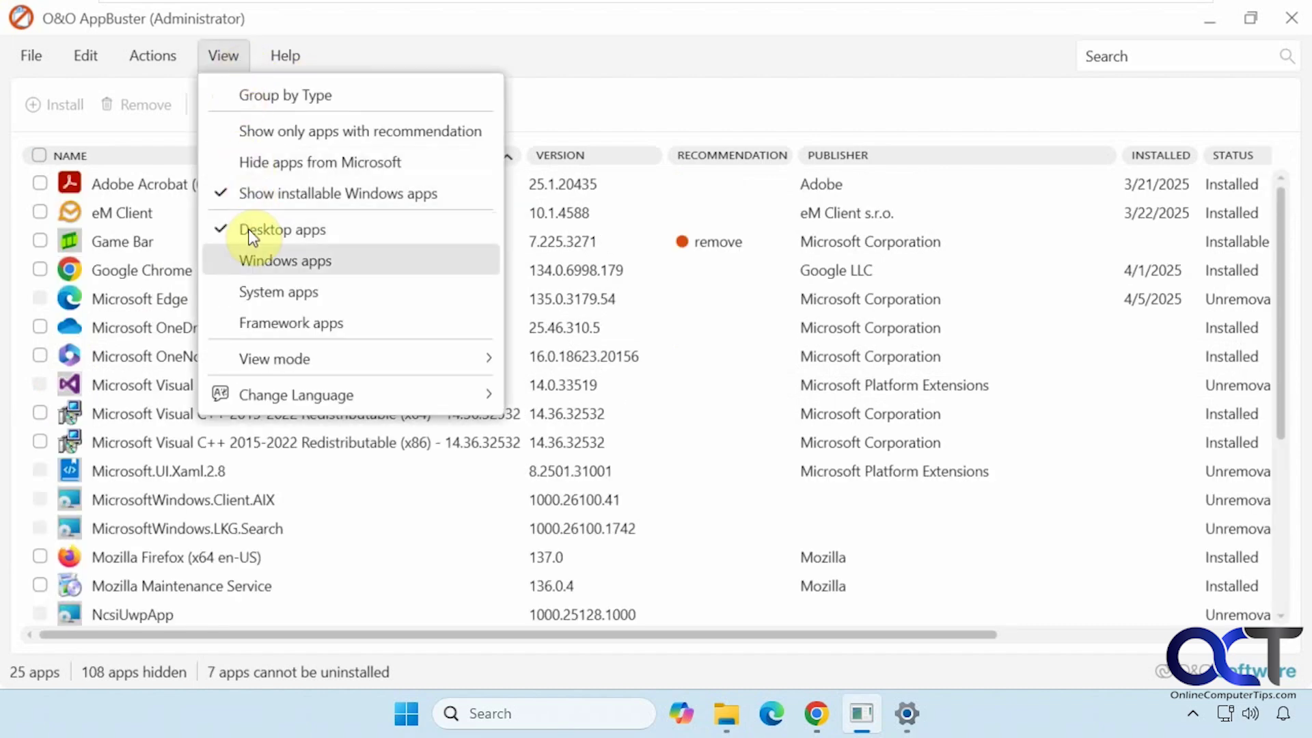
click(255, 263)
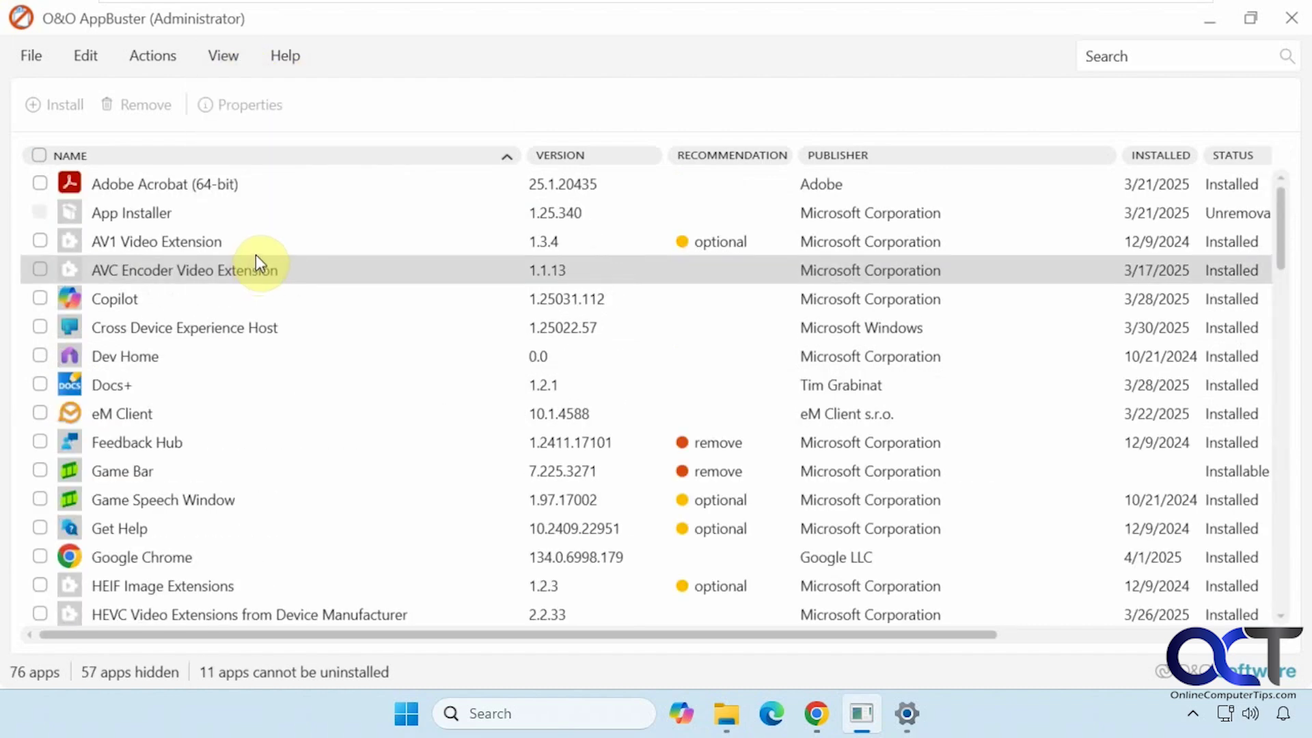
Step: Sort by RECOMMENDATION, reverse it, then sort by INSTALLED date and scroll through the list
click(697, 155)
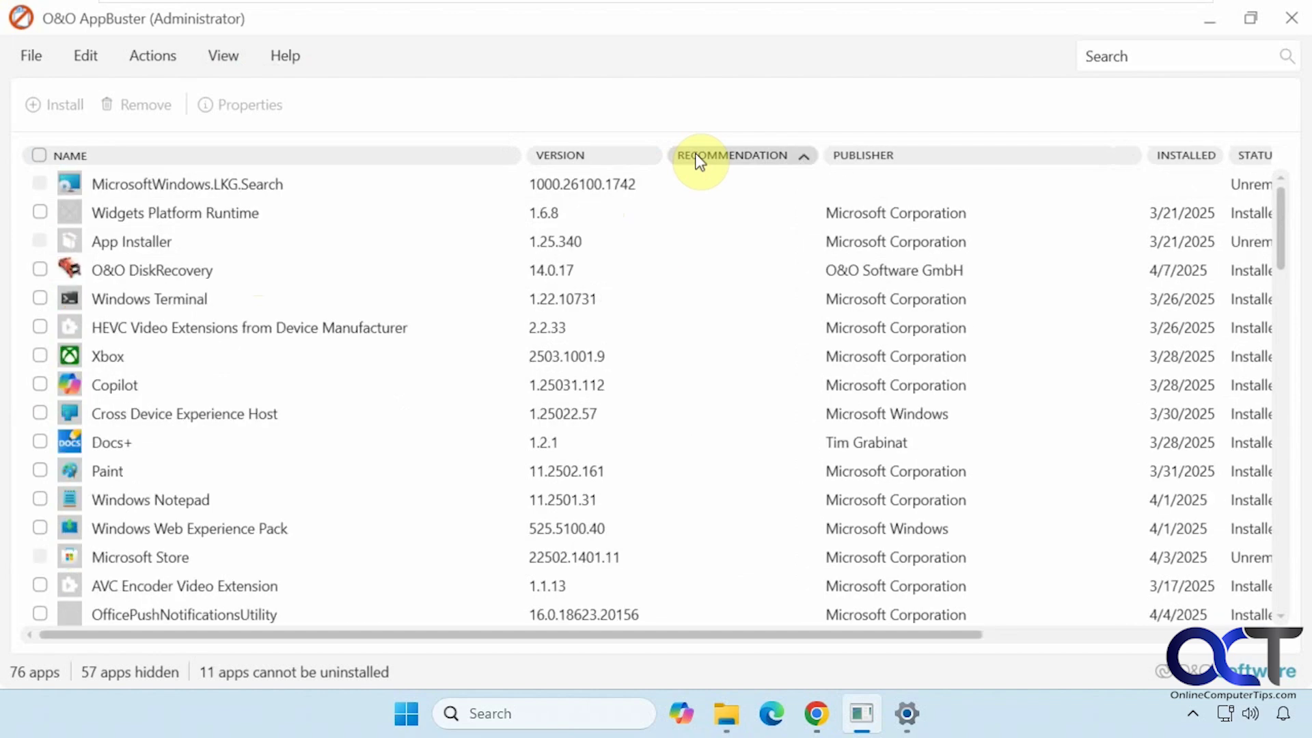
click(694, 156)
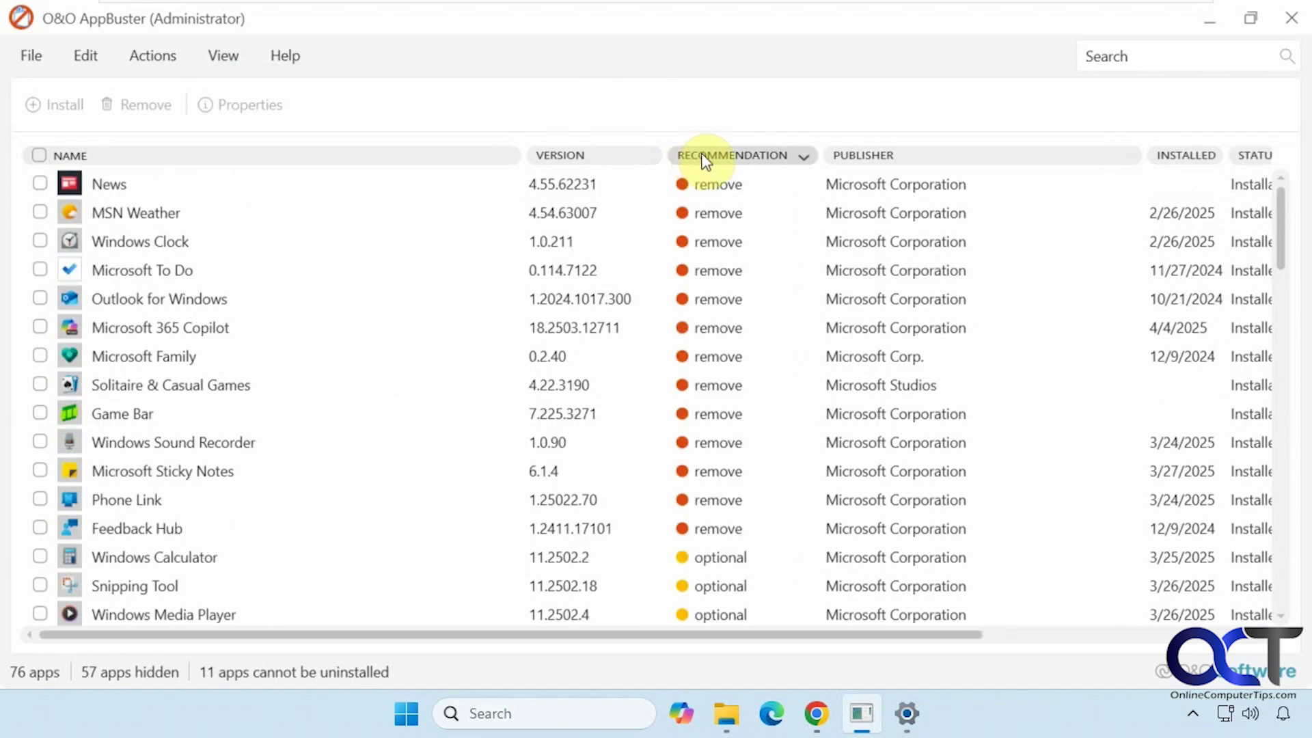
click(1178, 157)
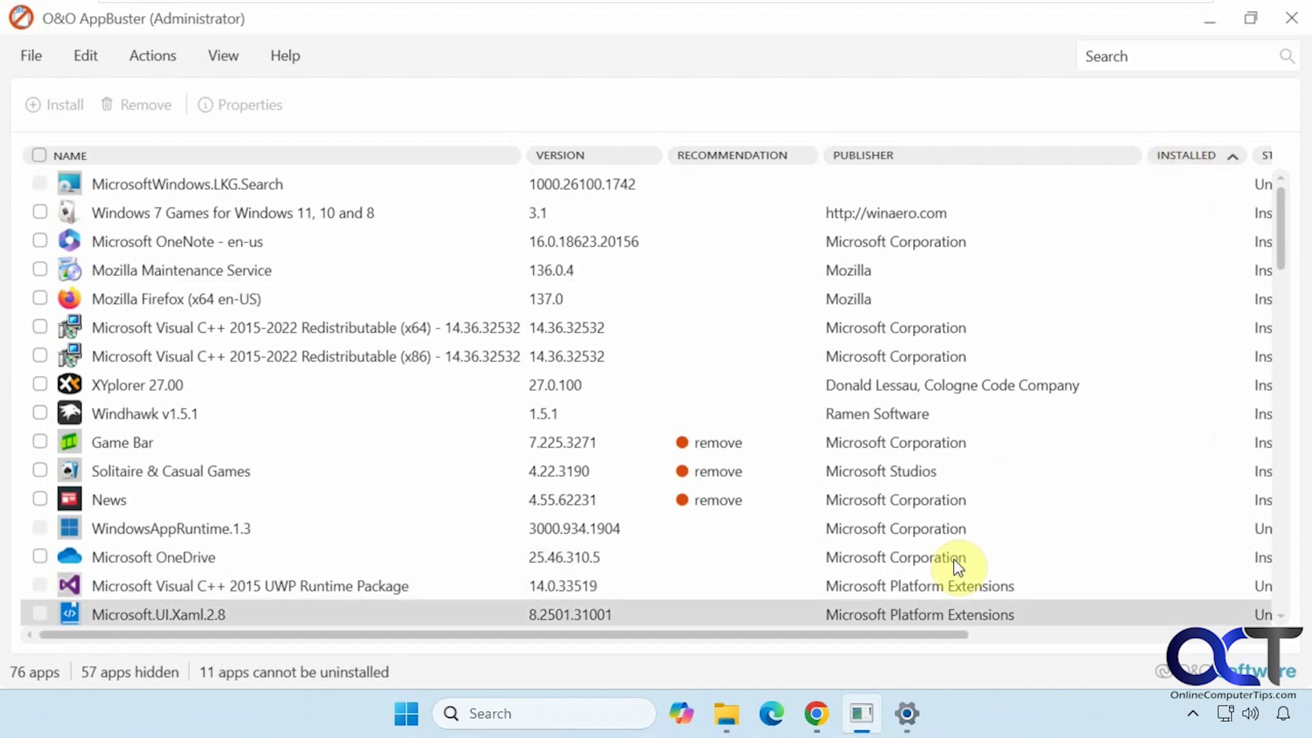
drag(929, 635, 1094, 635)
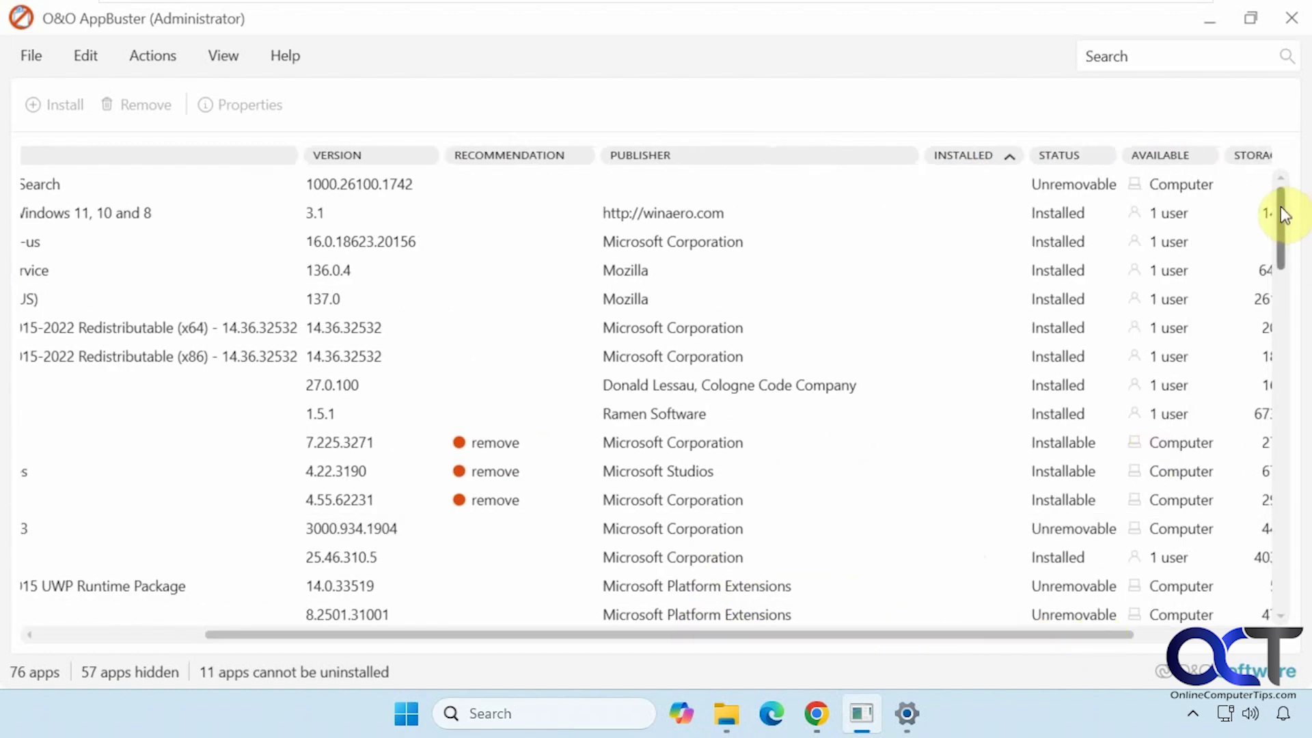
drag(1283, 213, 1272, 256)
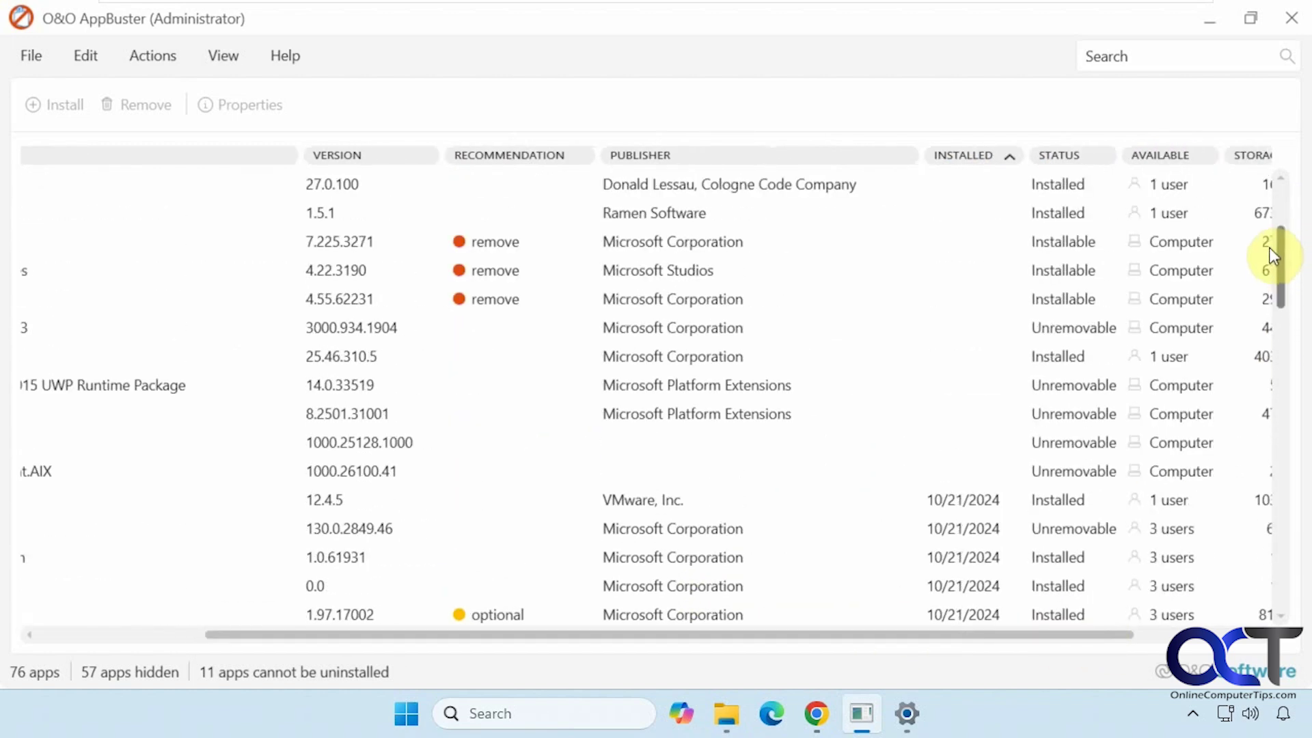
drag(841, 635, 786, 636)
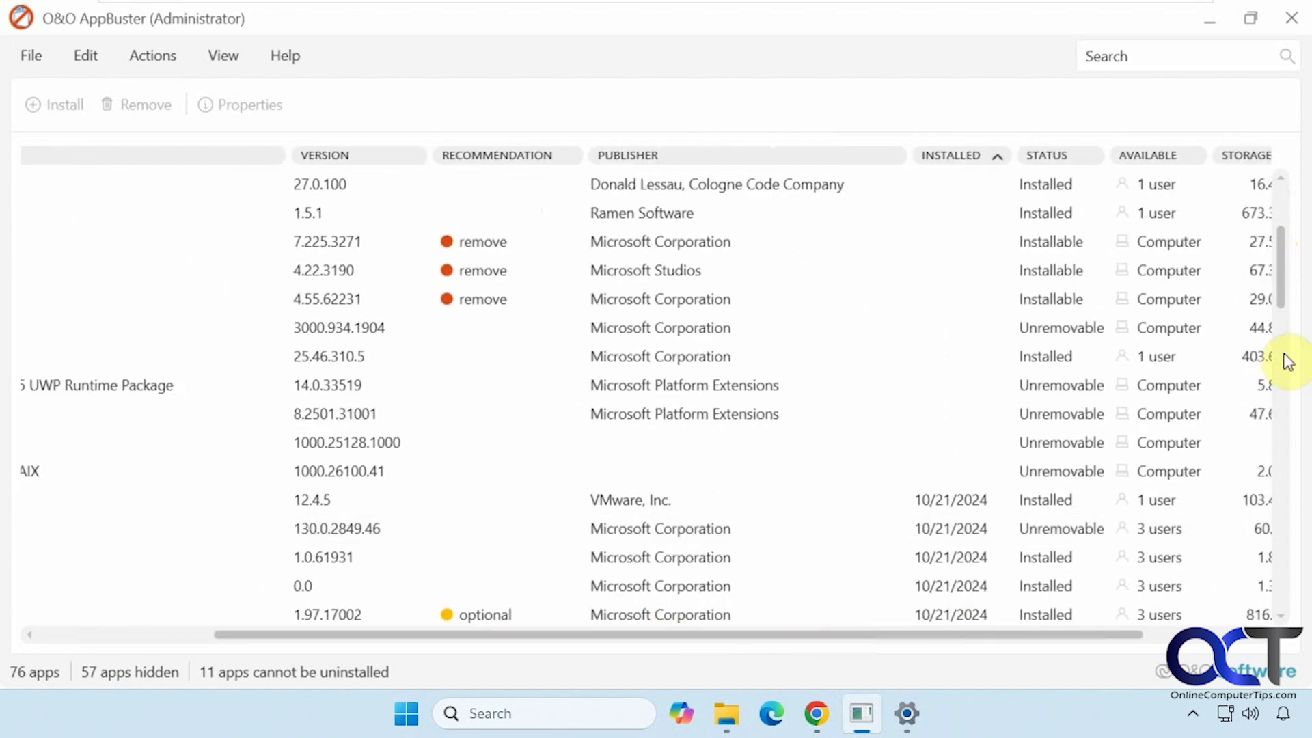
drag(1279, 248, 1271, 553)
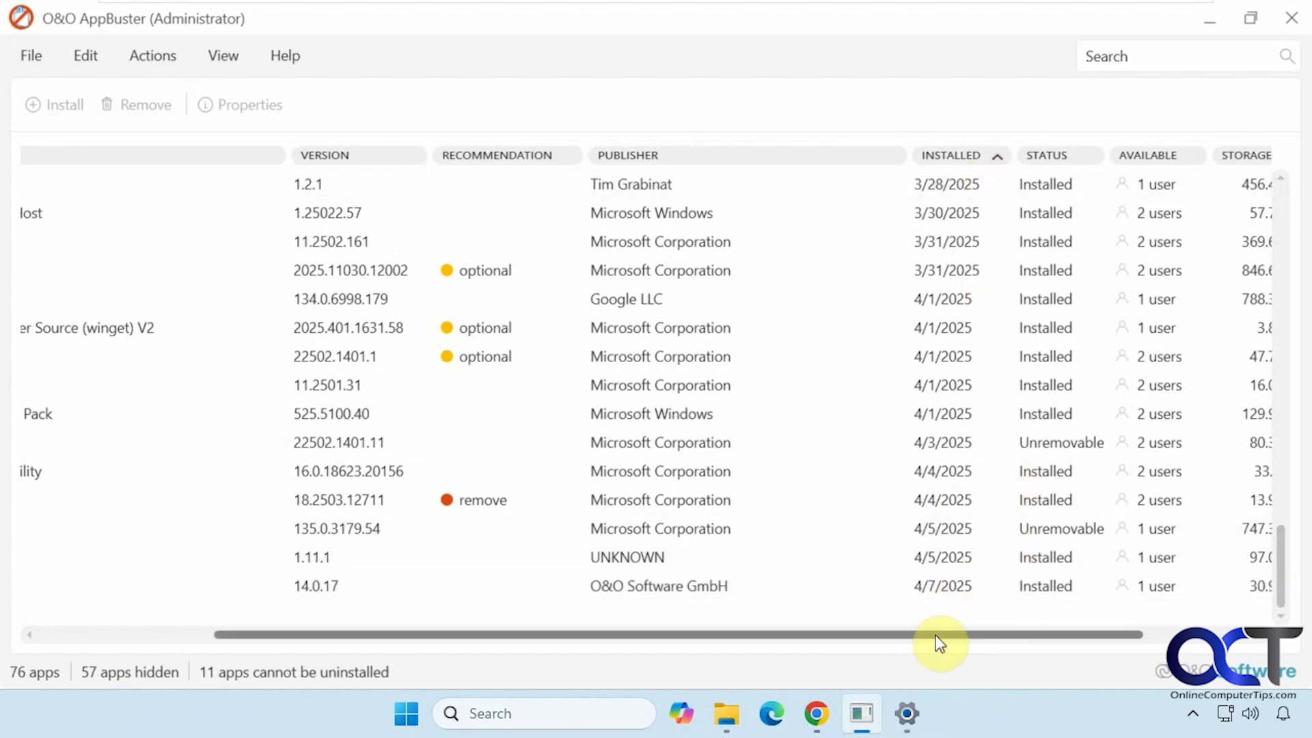
drag(939, 642, 676, 642)
Step: Sort the app list by NAME in descending Z–A order, ending with Adobe Acrobat (64-bit)
click(142, 168)
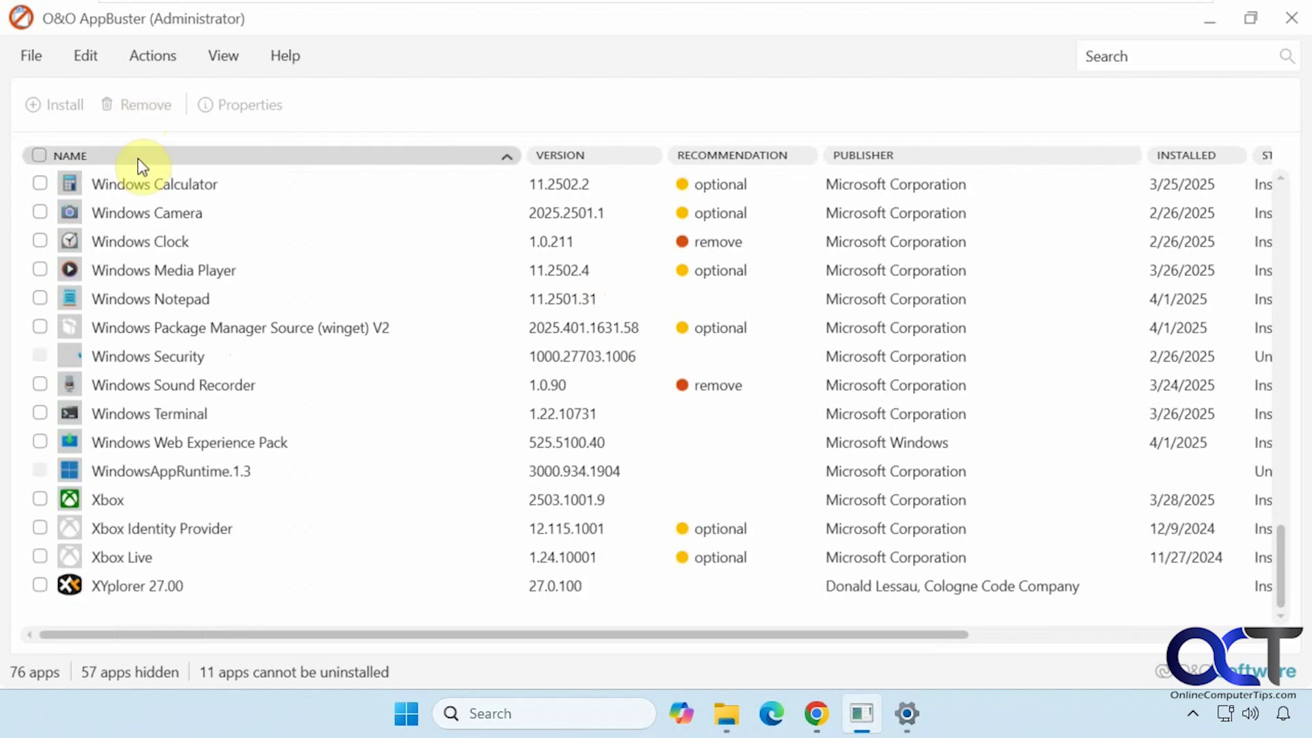
click(147, 156)
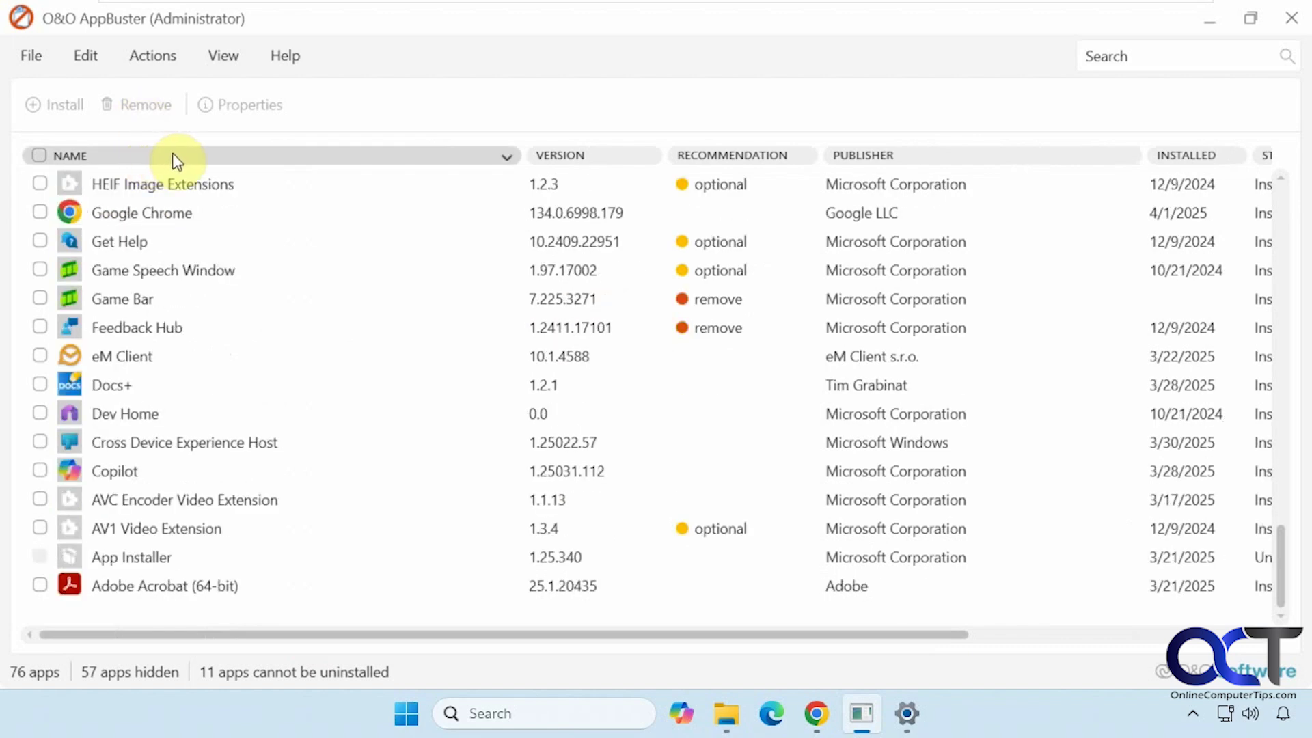